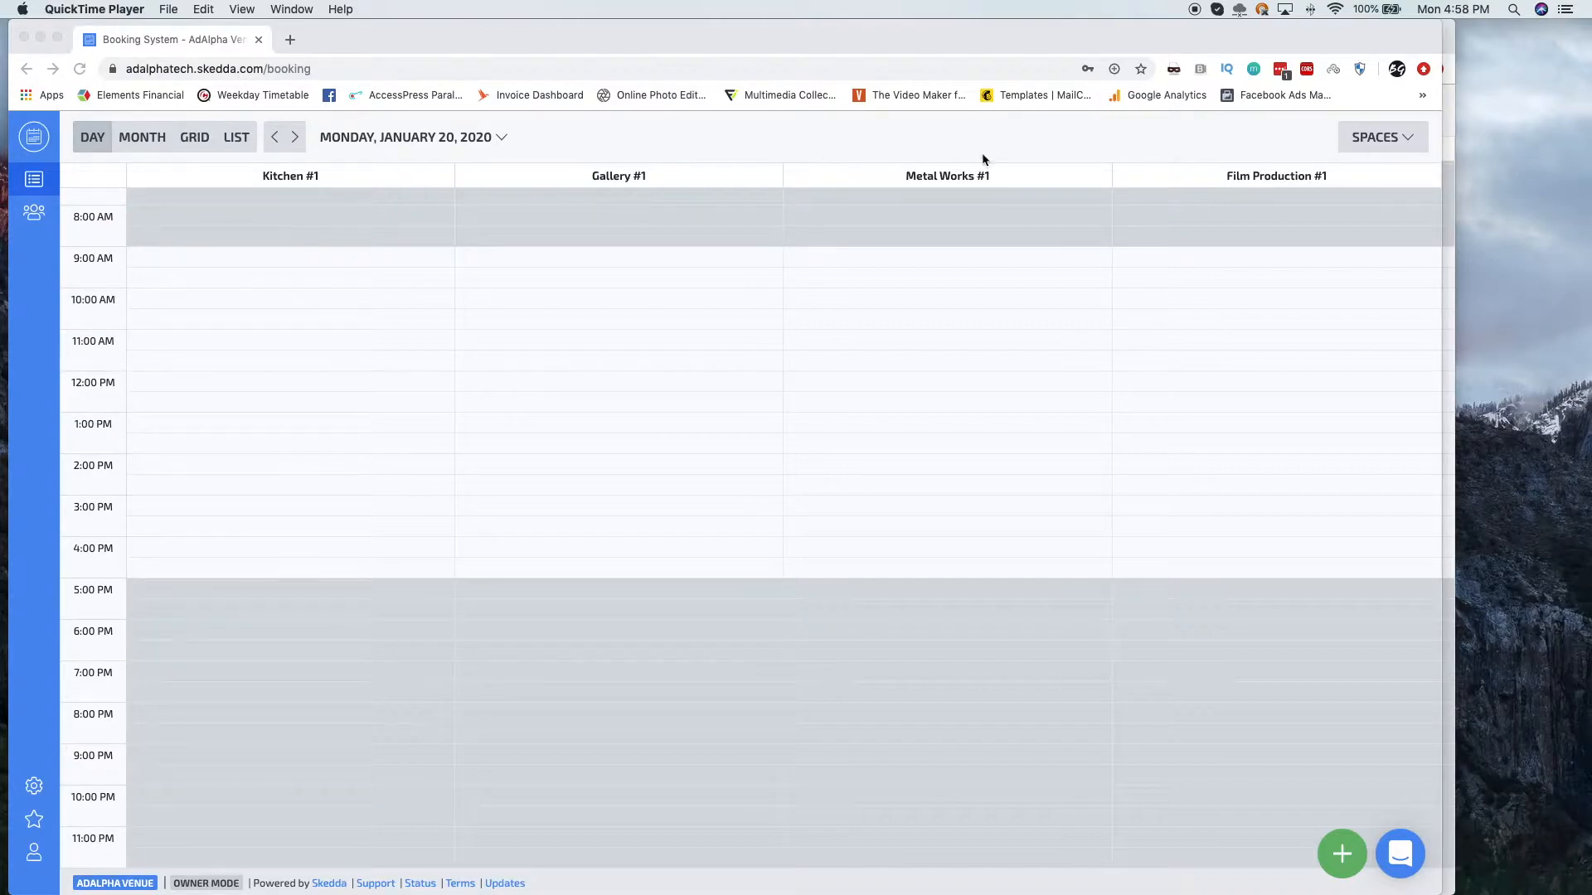
- Create a new space named KITCHEN #2 for the venue and open its details
left_click(728, 133)
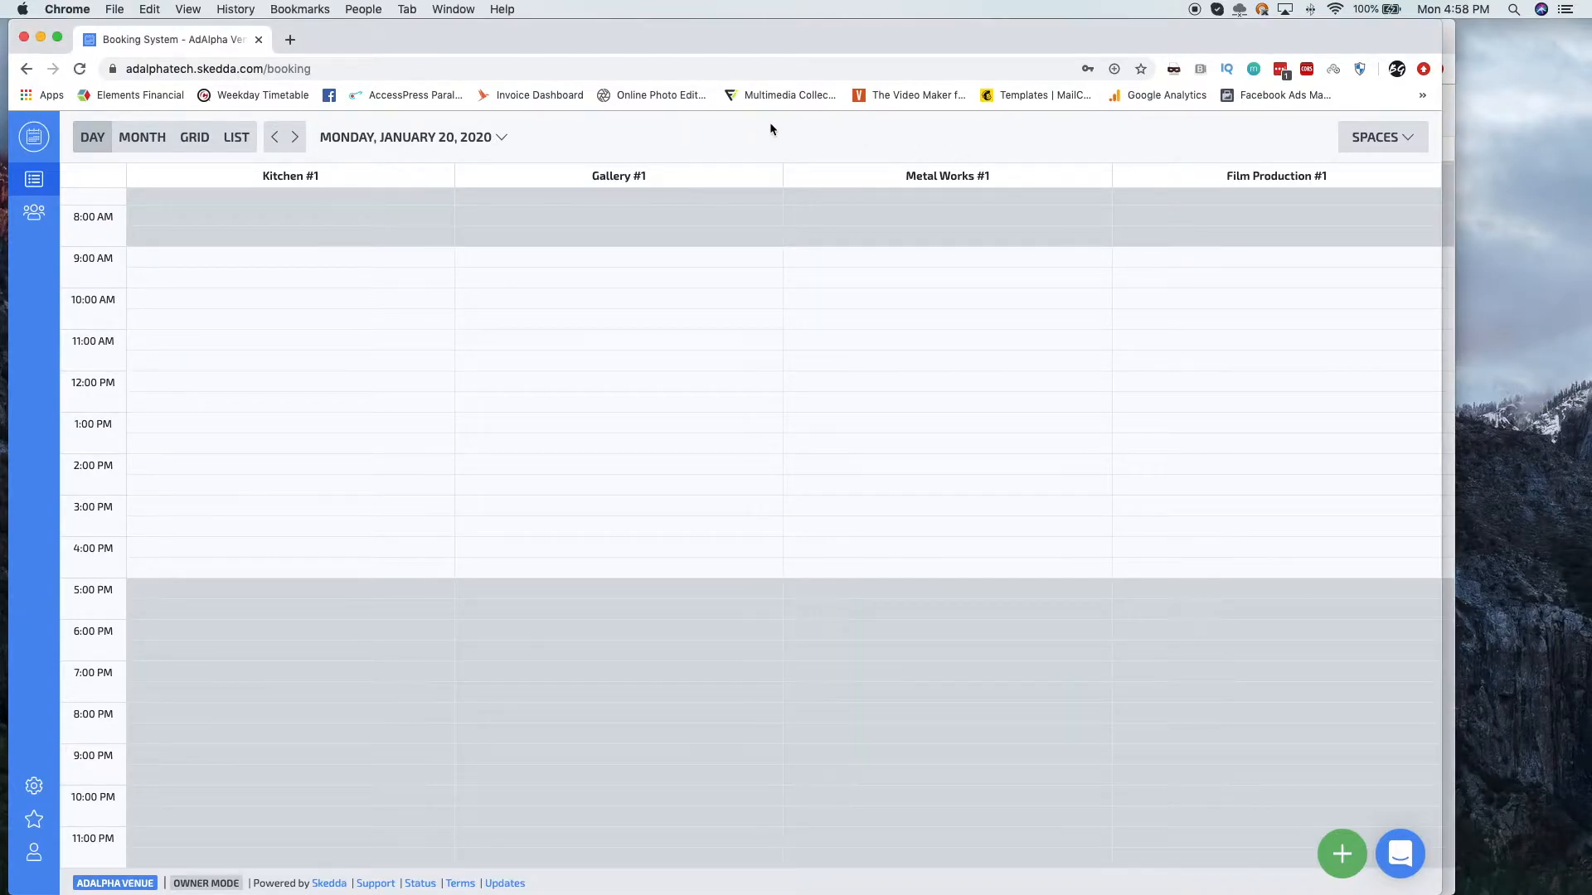
left_click(1397, 146)
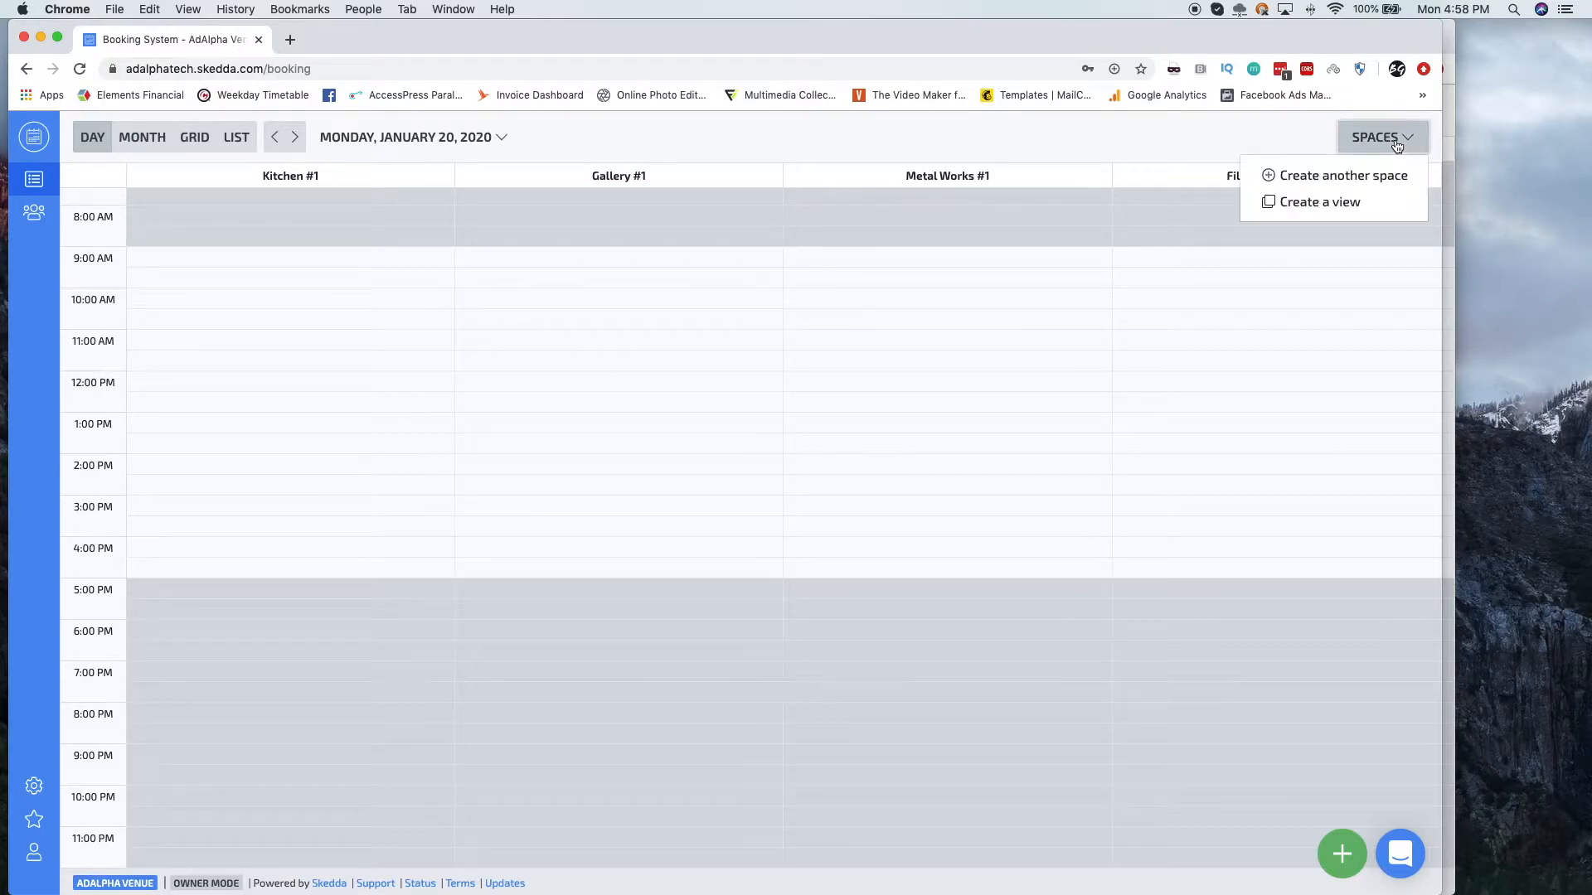
left_click(1307, 178)
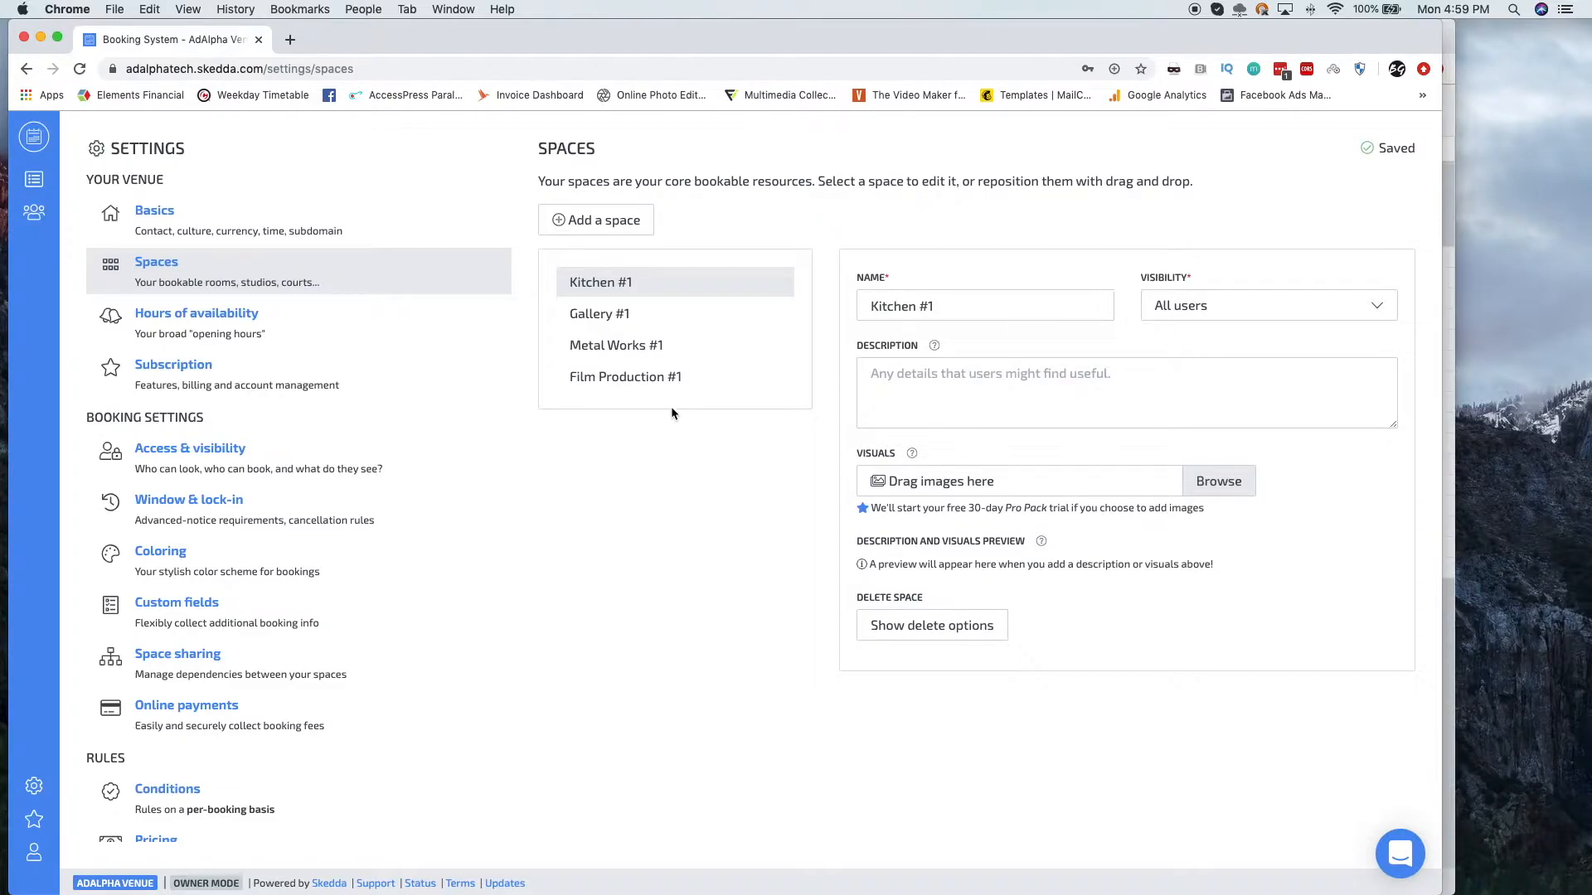
left_click(584, 223)
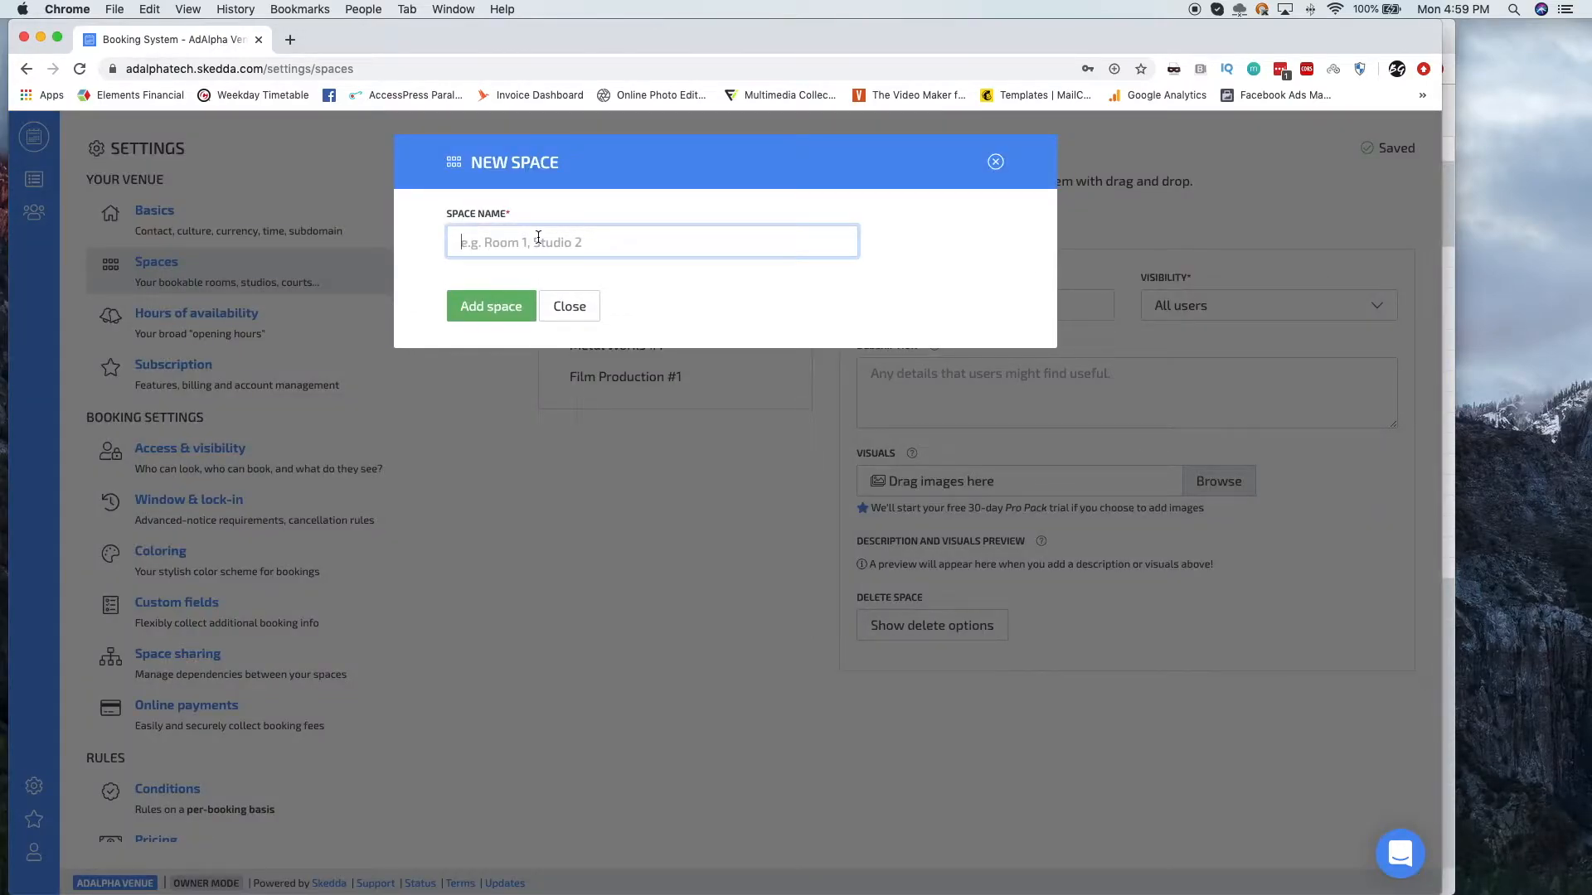
type("KITCHEN #2")
left_click(484, 308)
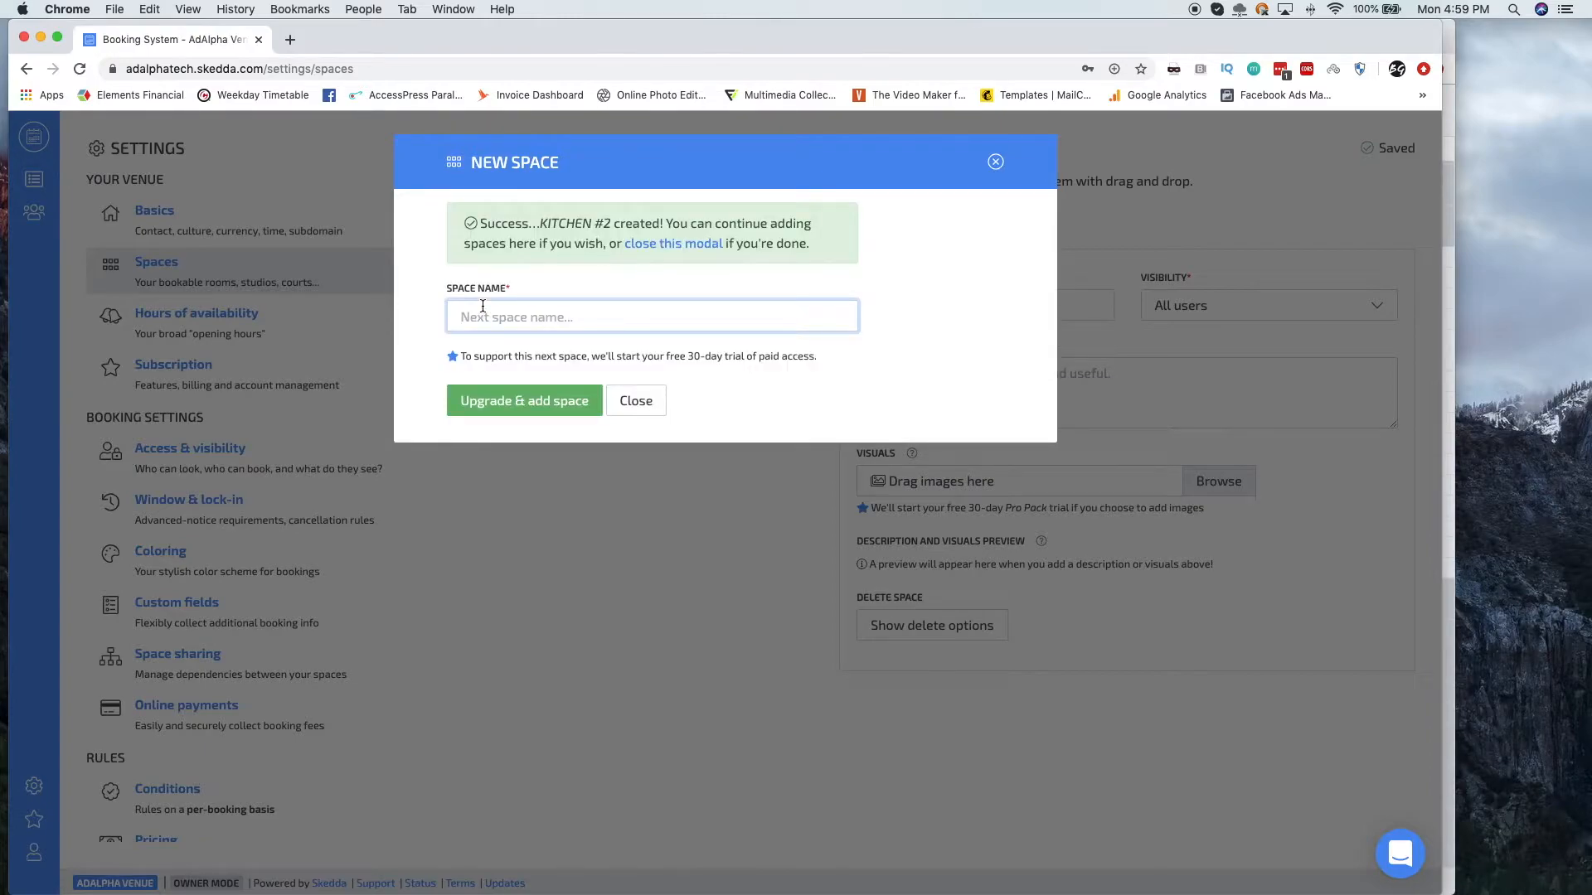
left_click(635, 404)
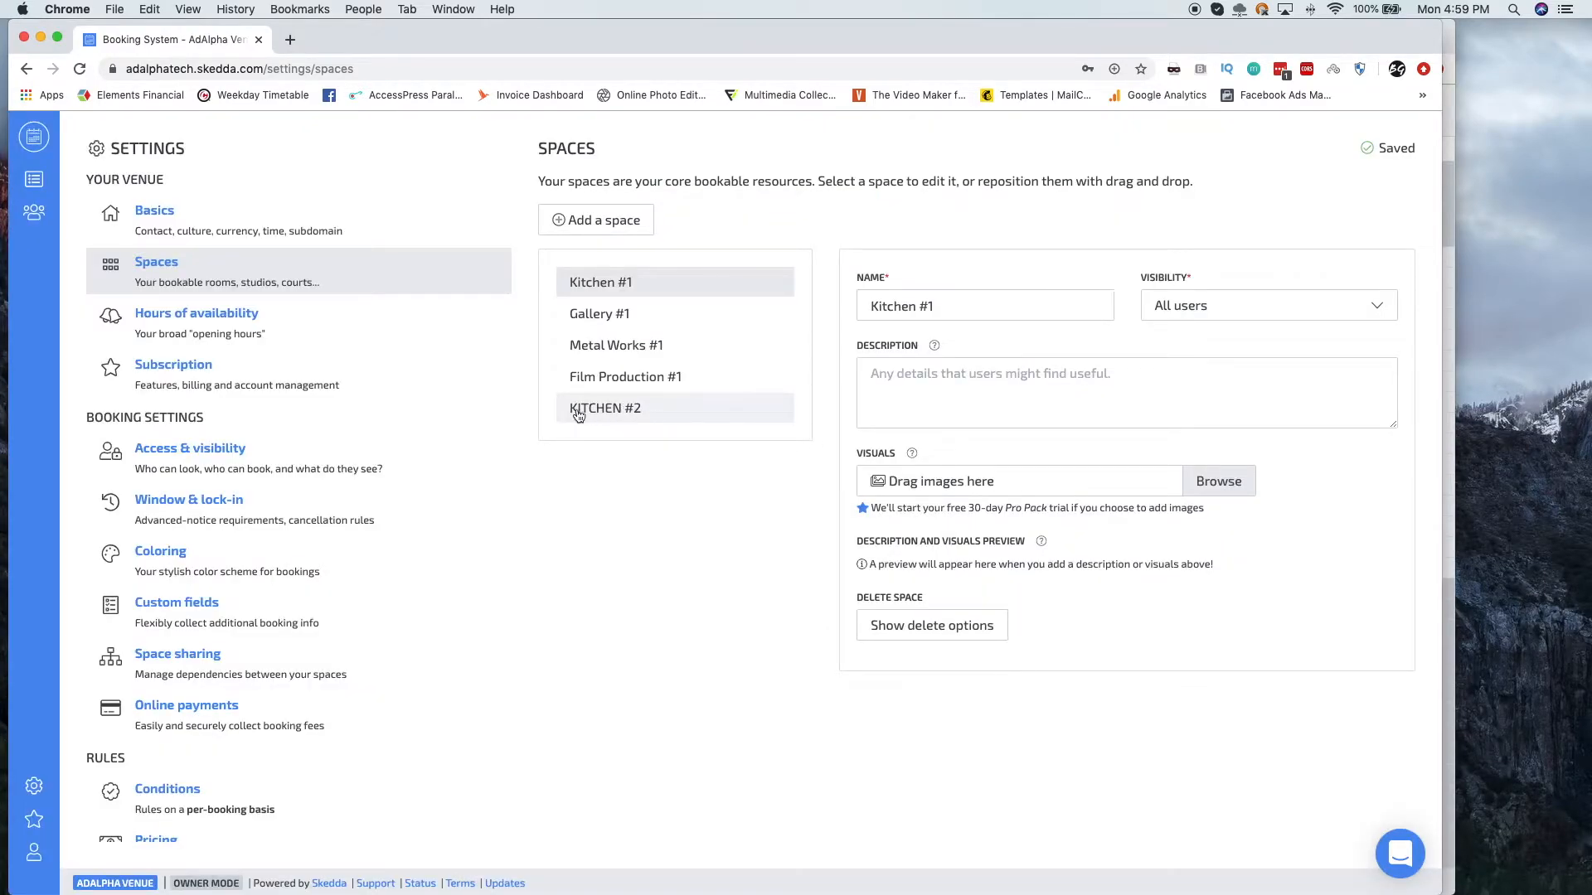
left_click(664, 414)
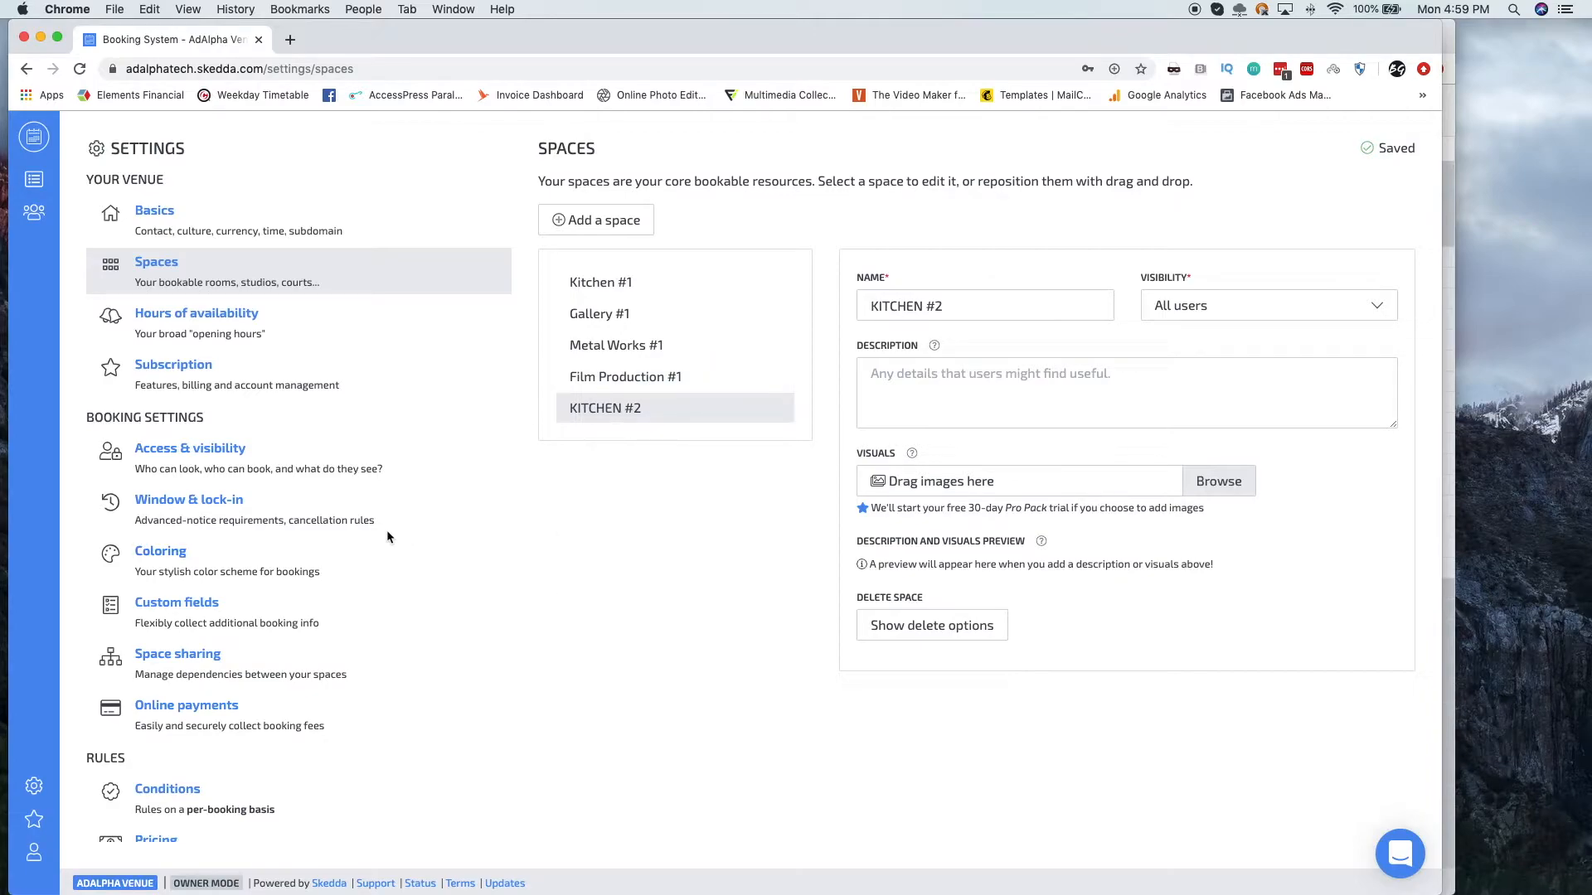
- Draft a single-line text custom booking field labelled "WHAT SUPPLIES DO YOU NEED?" and discard it
left_click(137, 602)
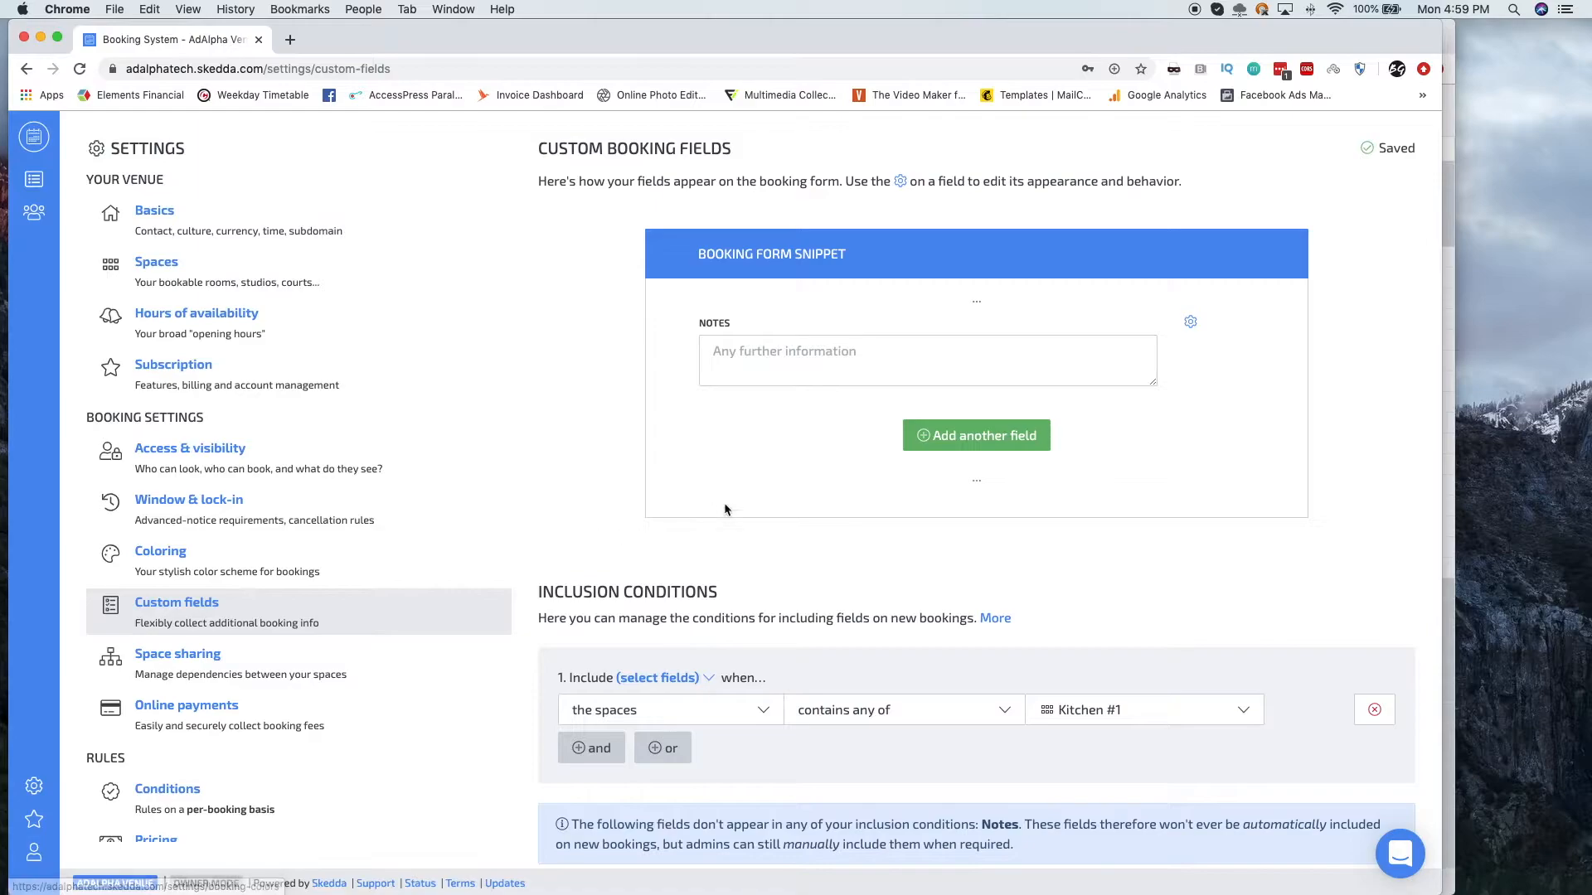
left_click(960, 441)
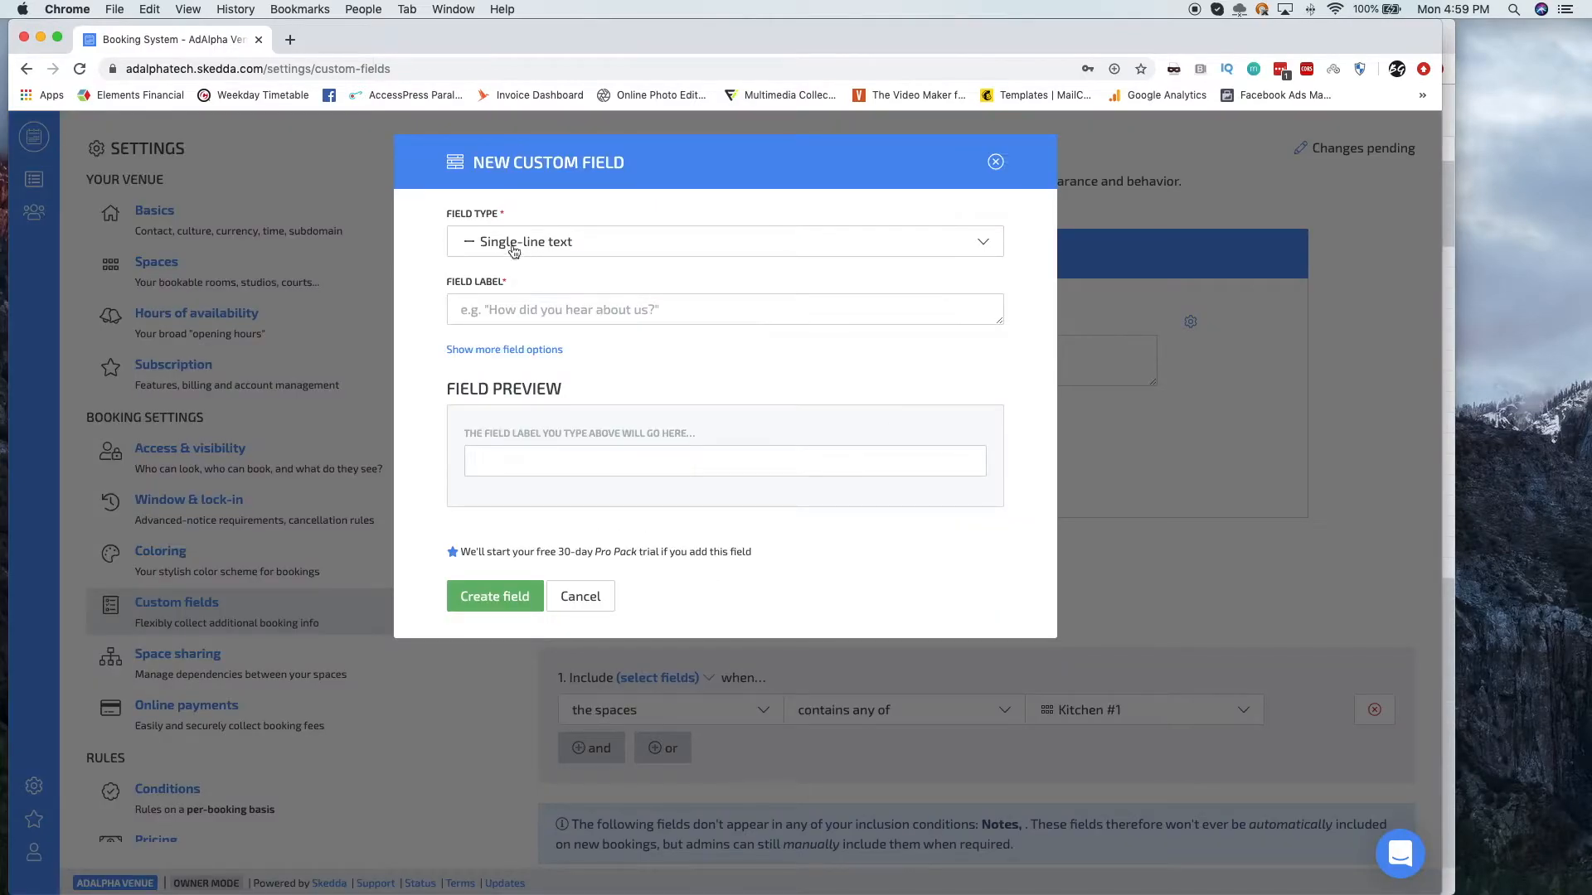
left_click(541, 313)
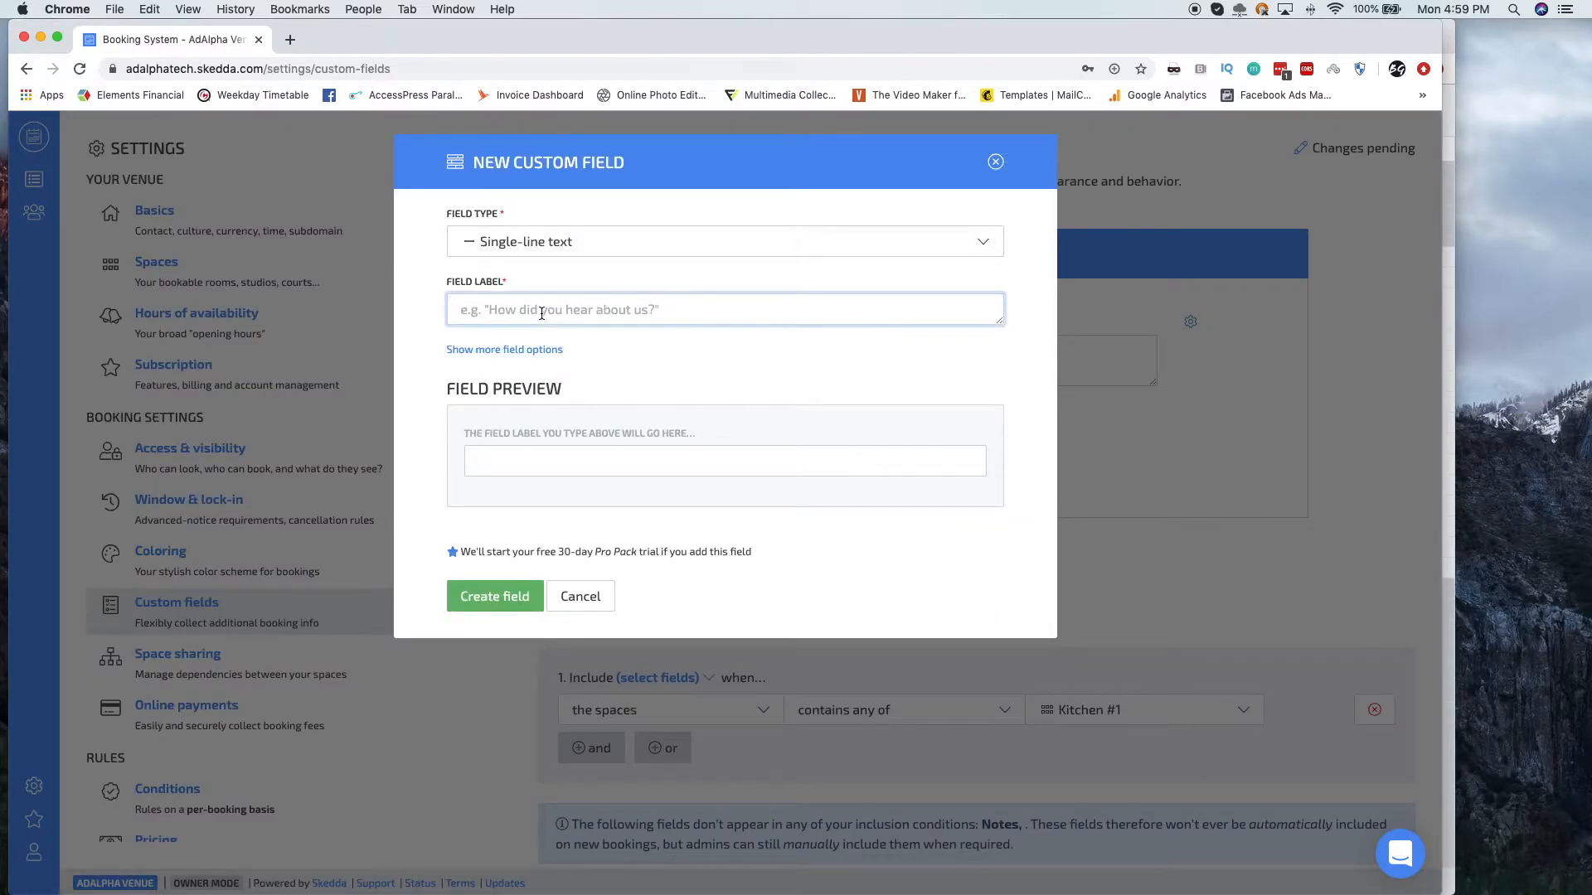
type("WHAT SUPPLI")
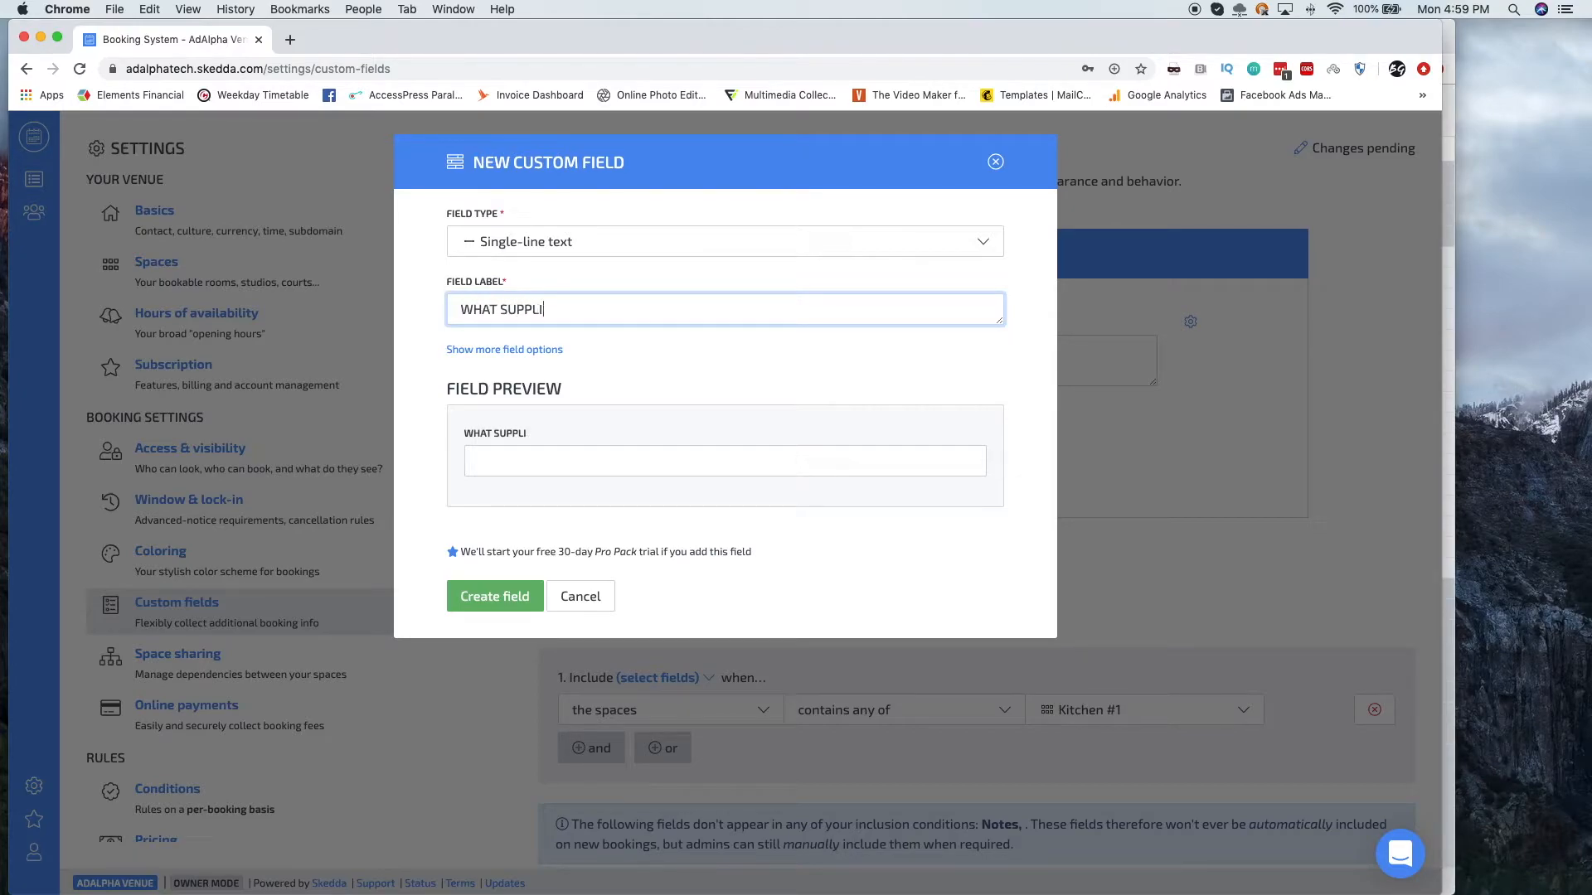
type("ES DO YOU NEED?")
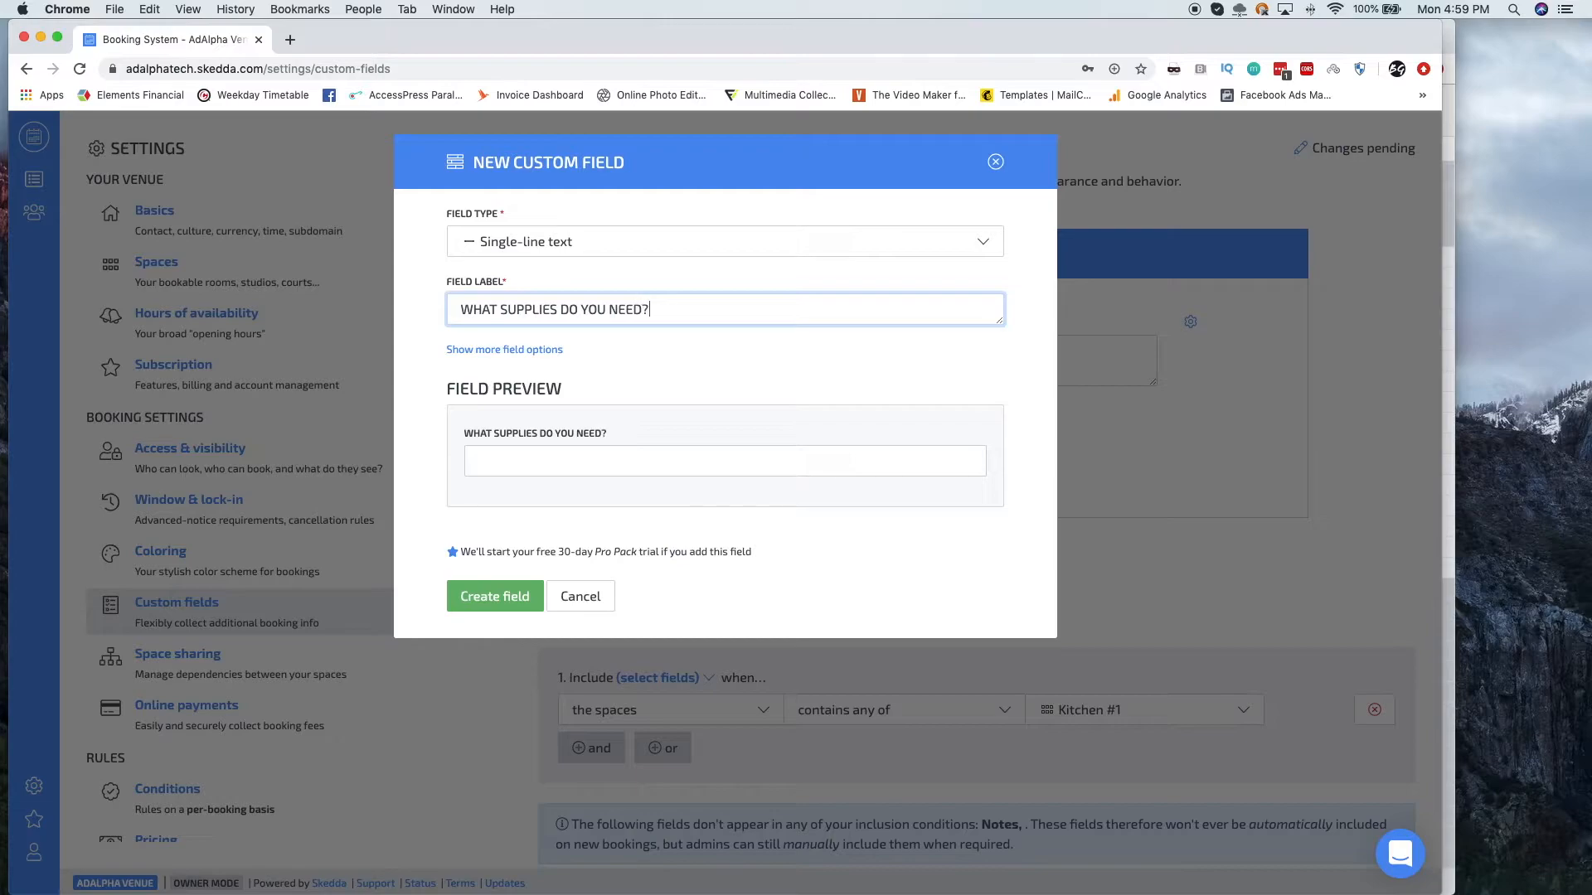
left_click(517, 460)
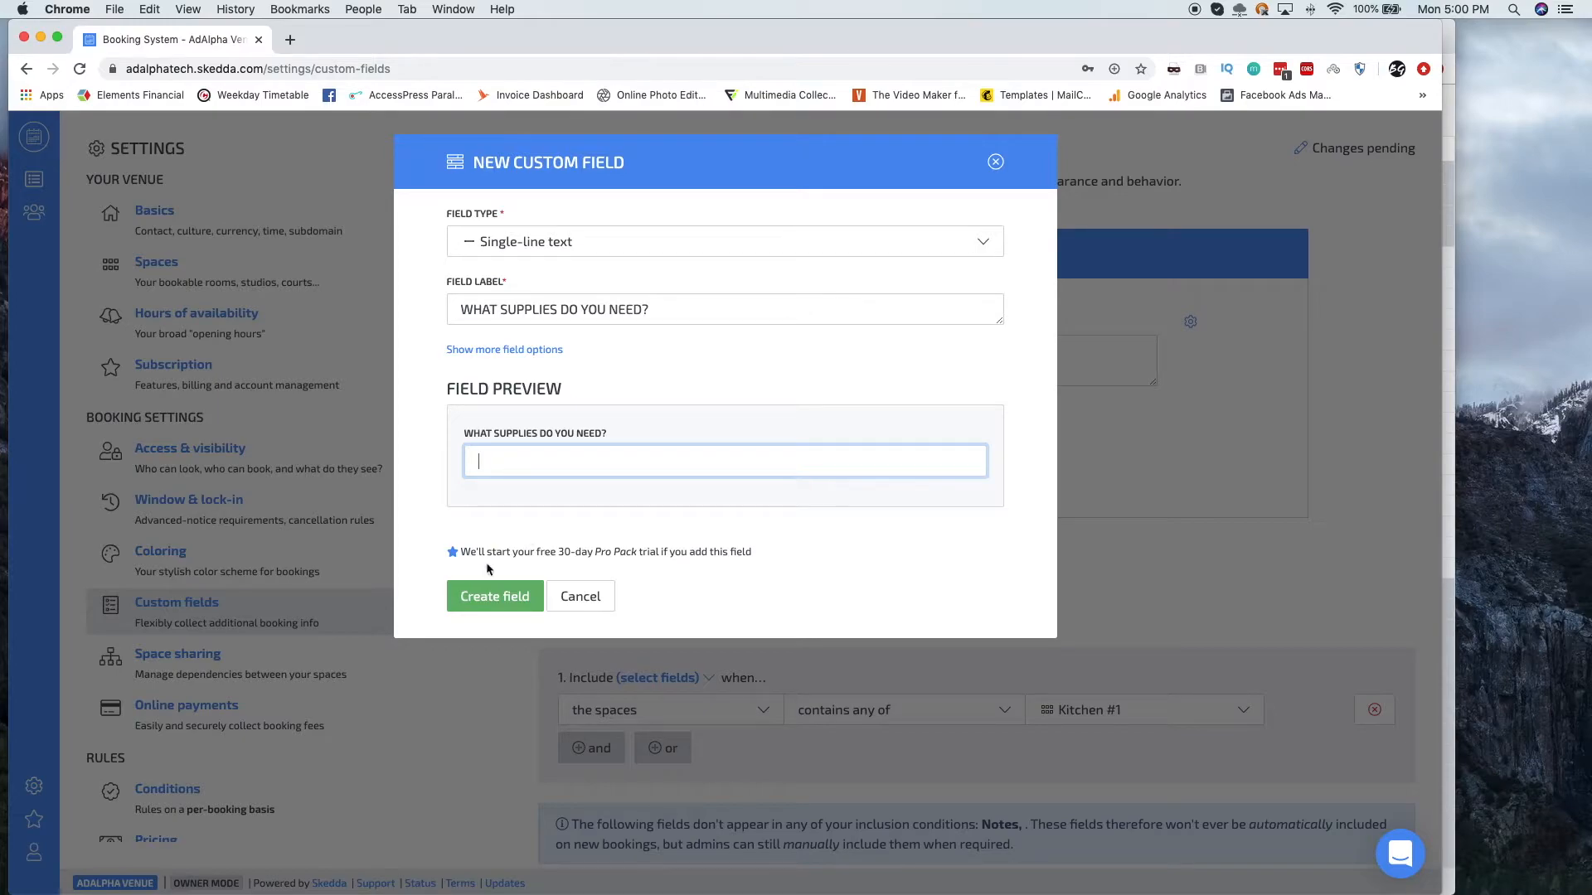
left_click(582, 604)
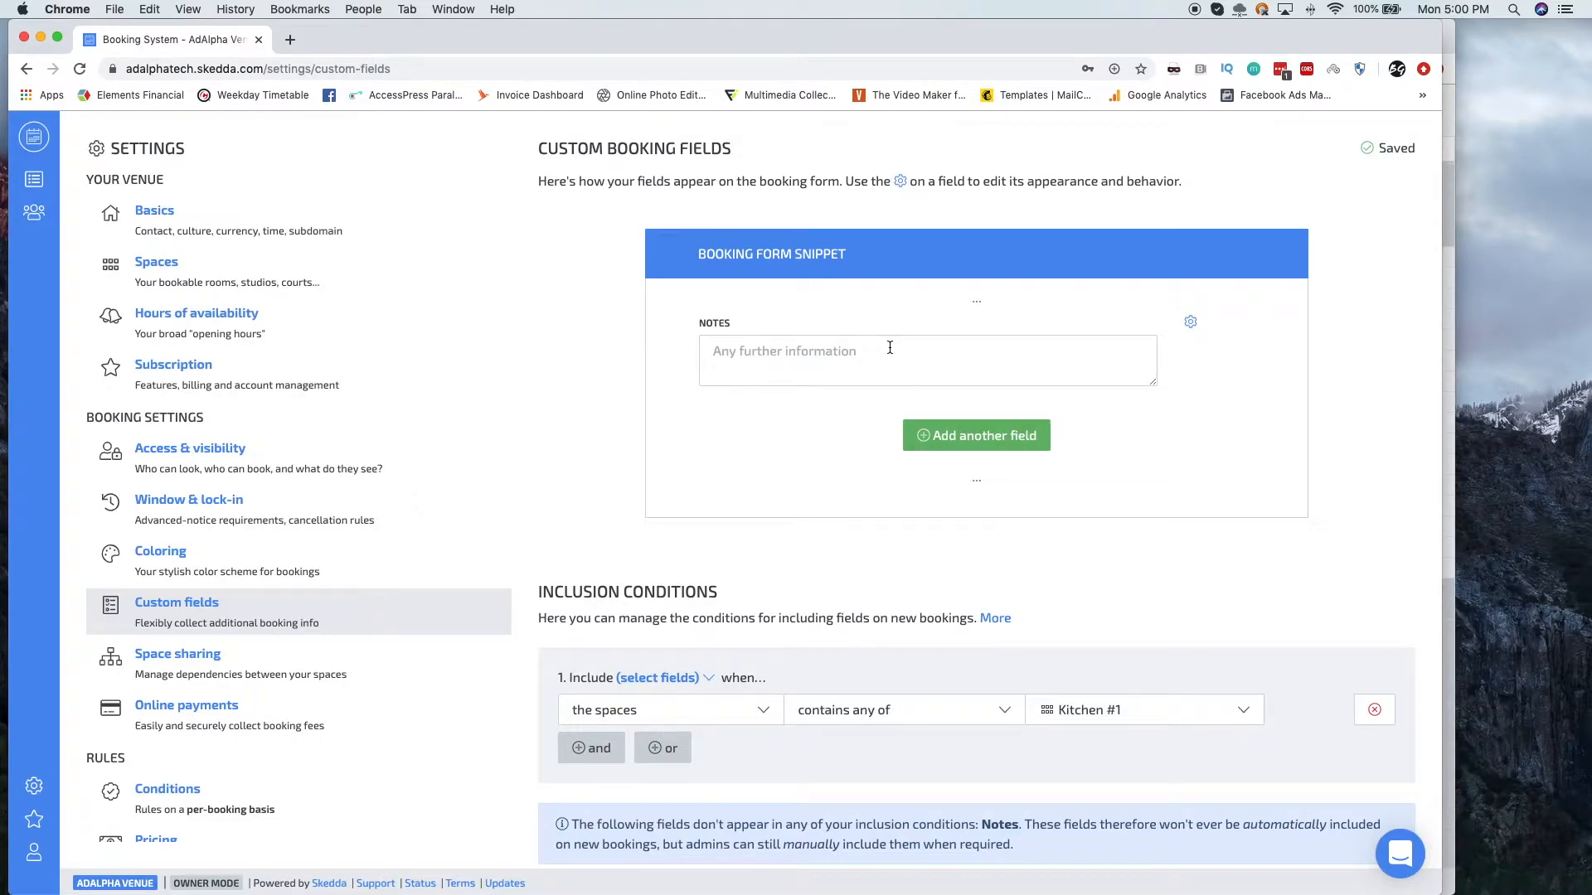
- In the booking pricing rules, assign the KITCHEN #2 space to the second pricing condition
scroll(814, 714, "down", 3)
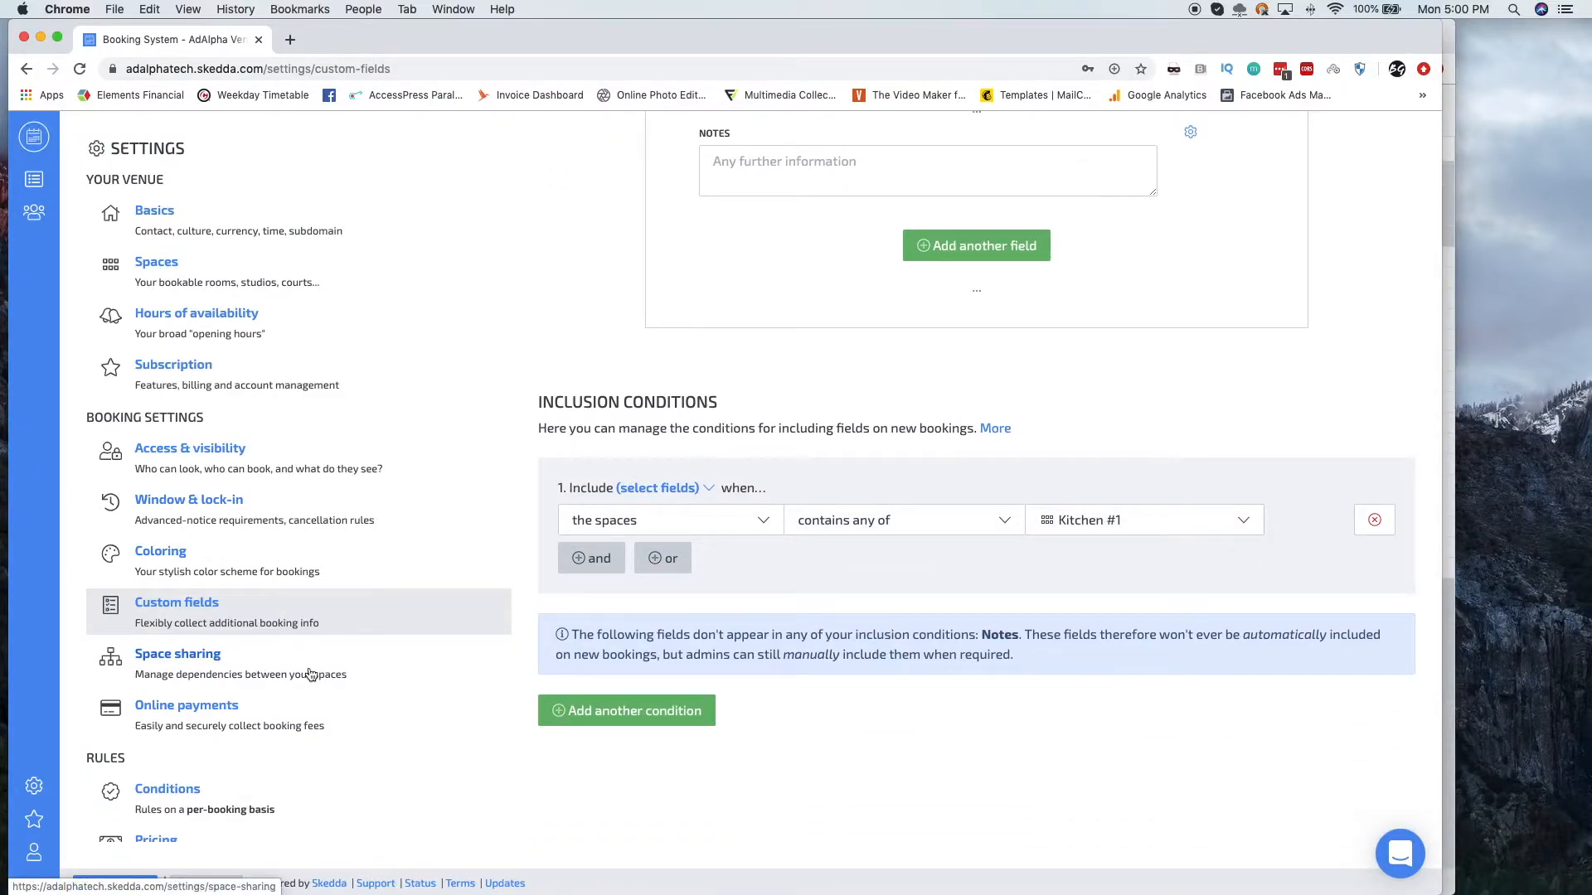
scroll(207, 570, "down", 3)
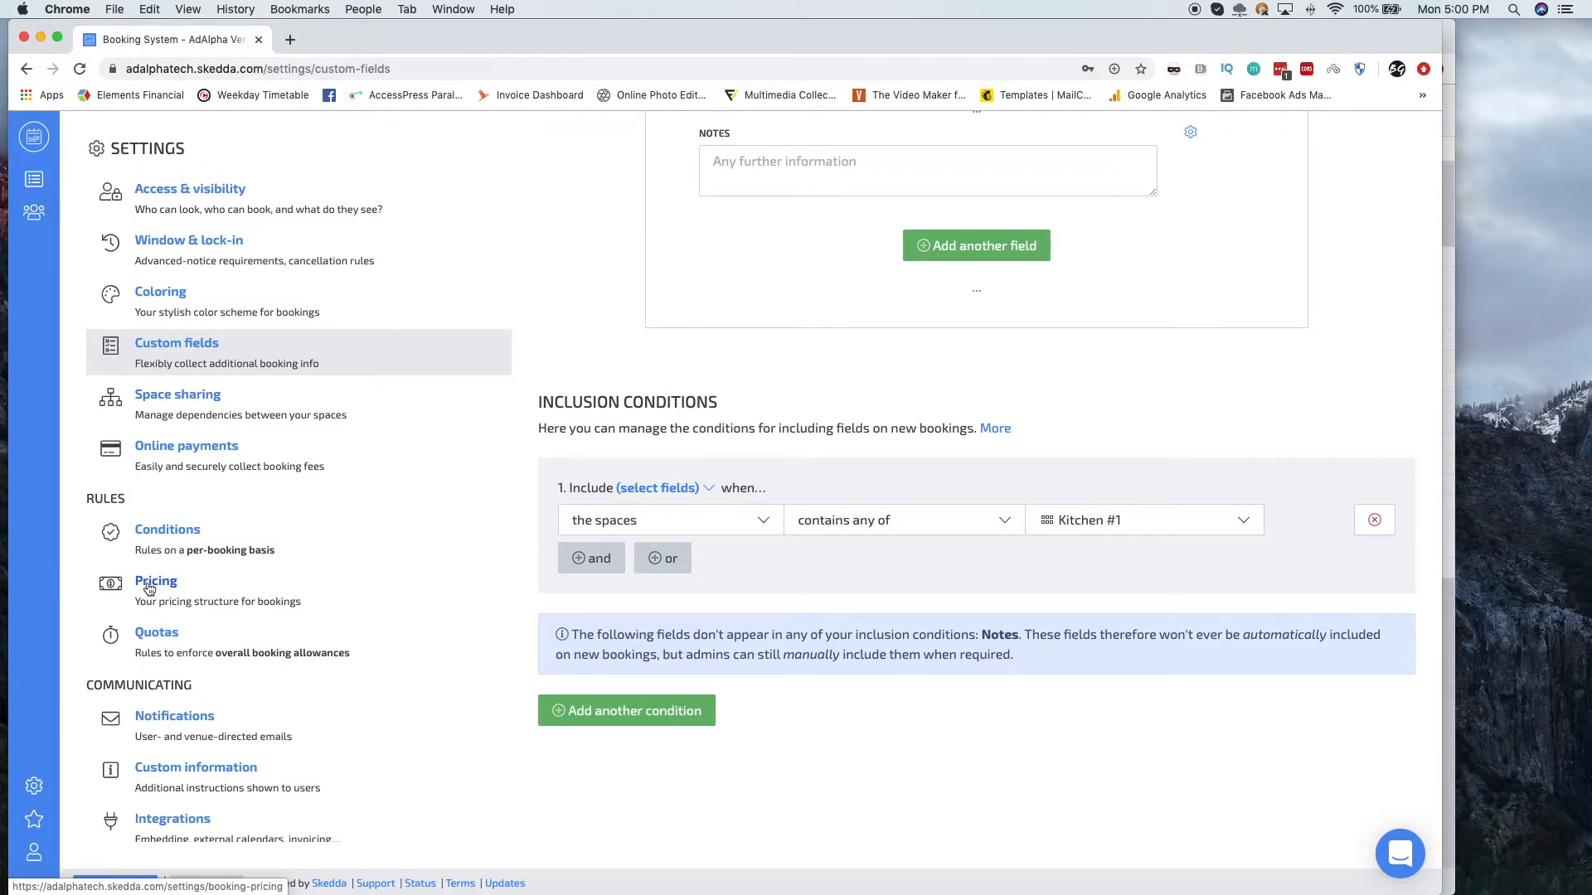
left_click(149, 589)
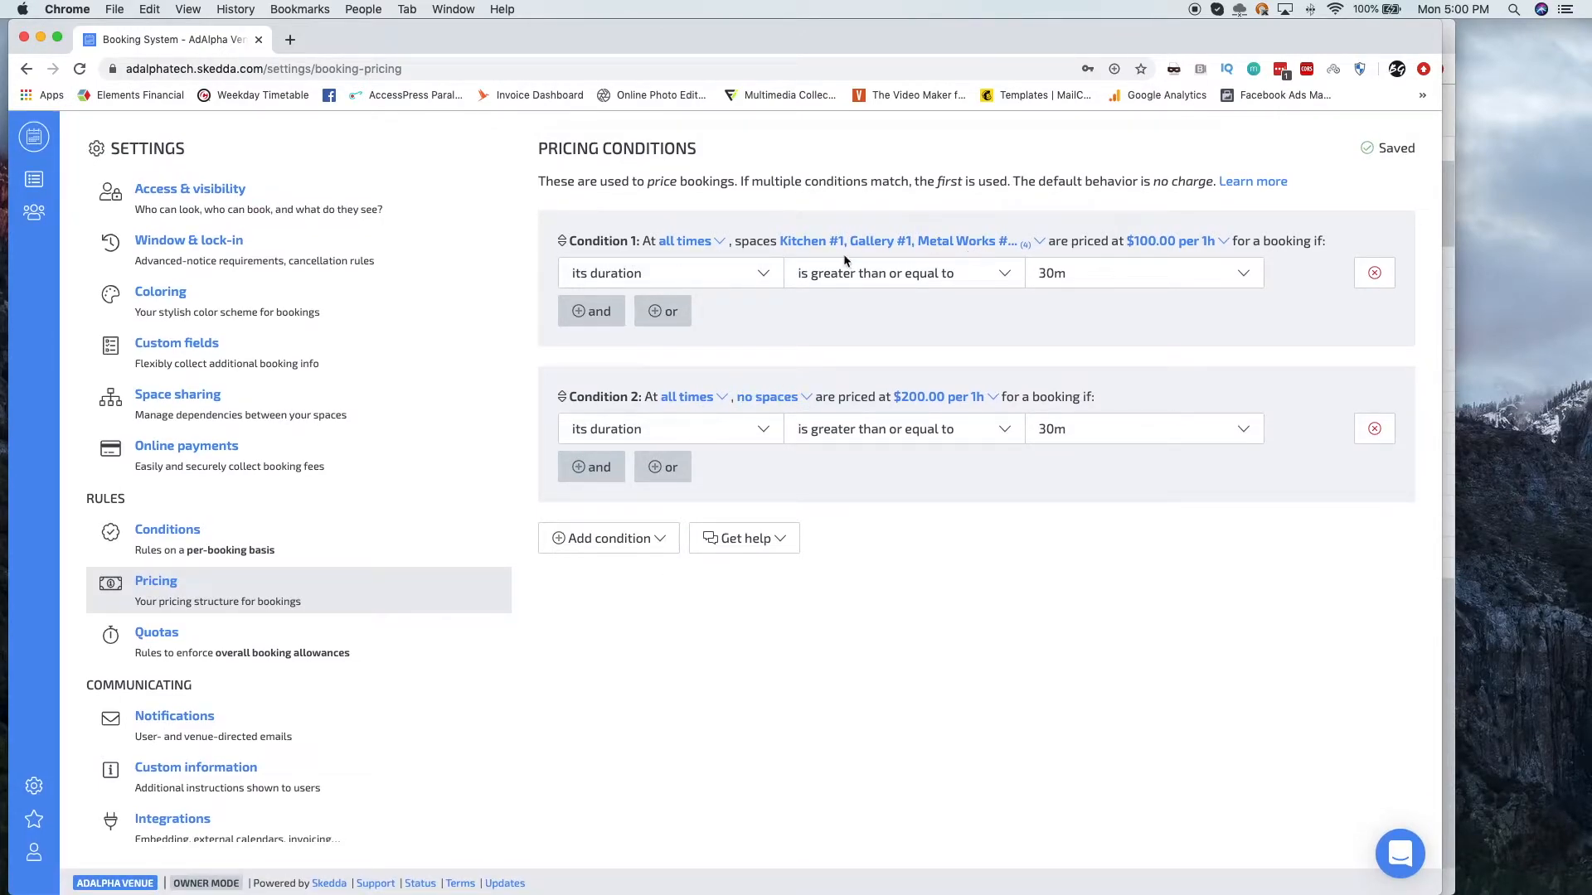
left_click(1034, 243)
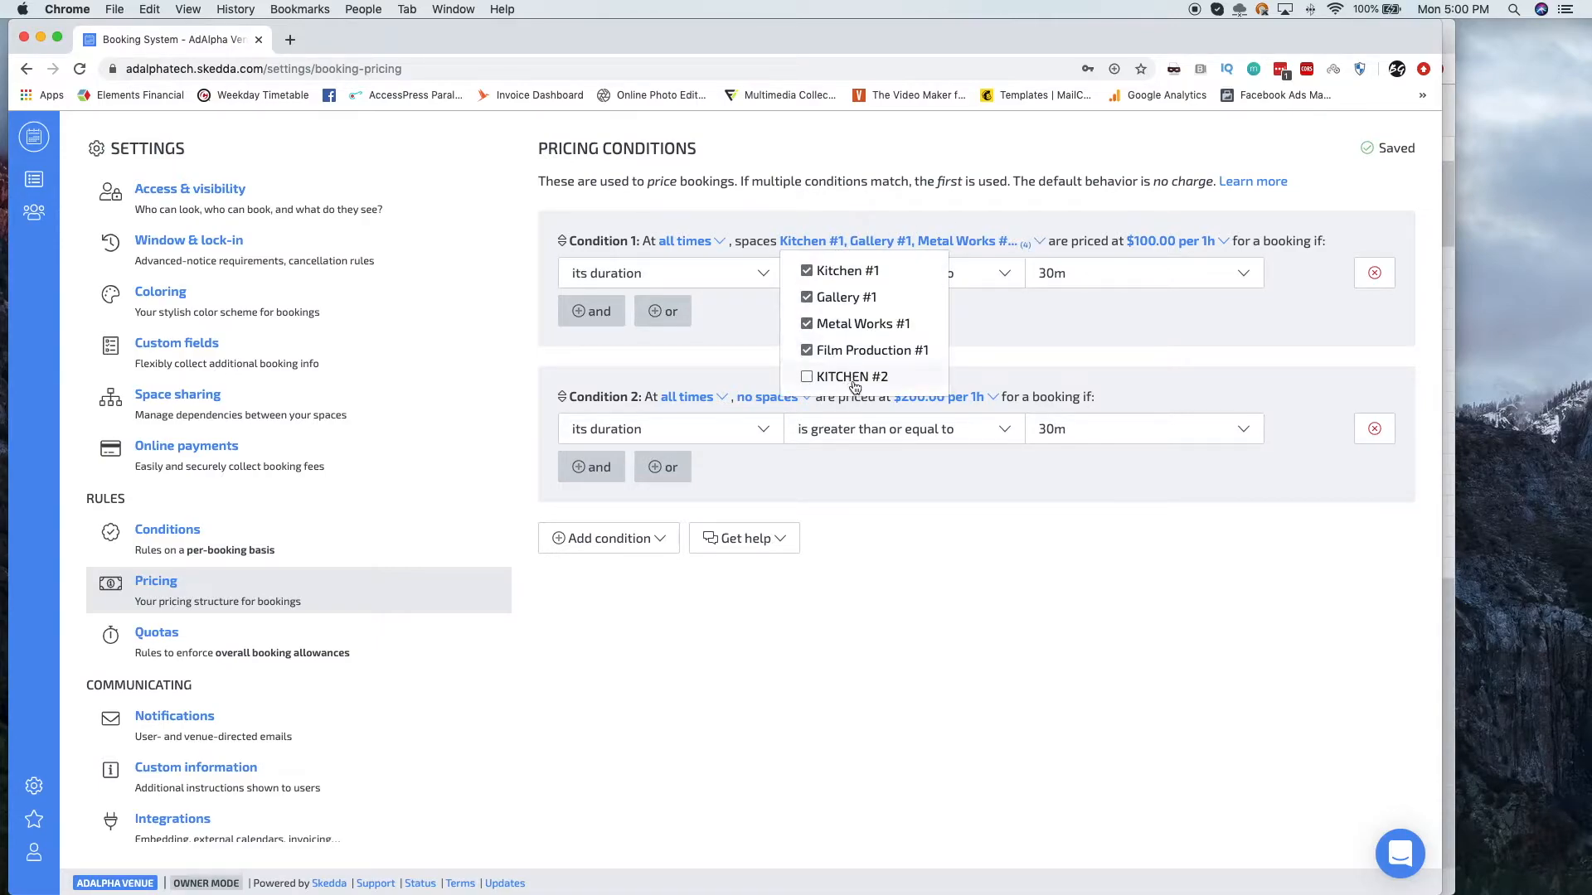
left_click(1177, 242)
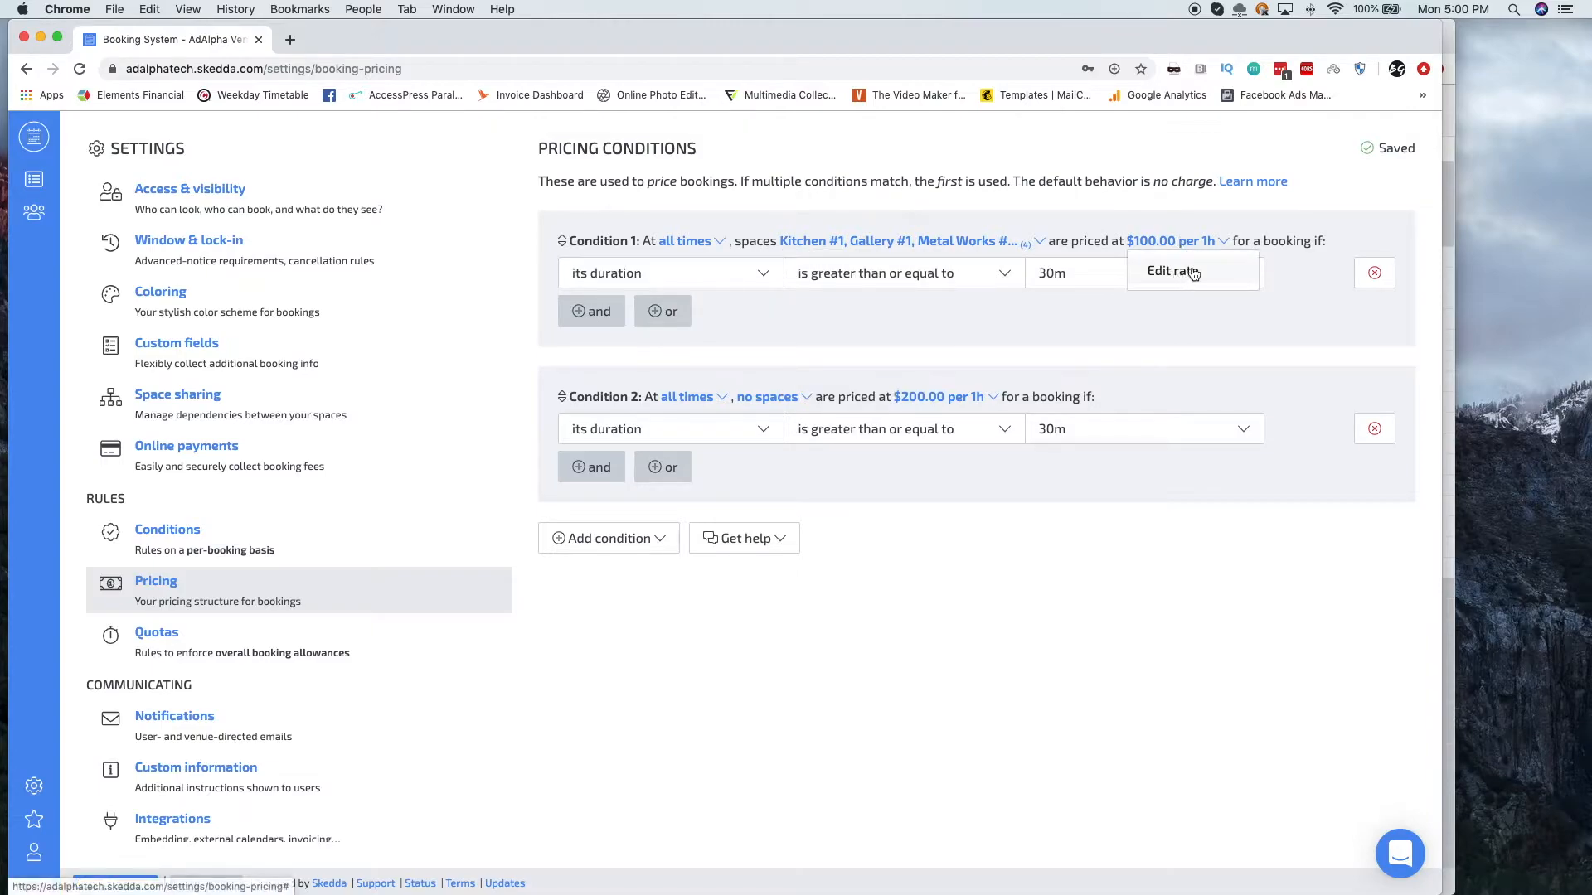
left_click(879, 345)
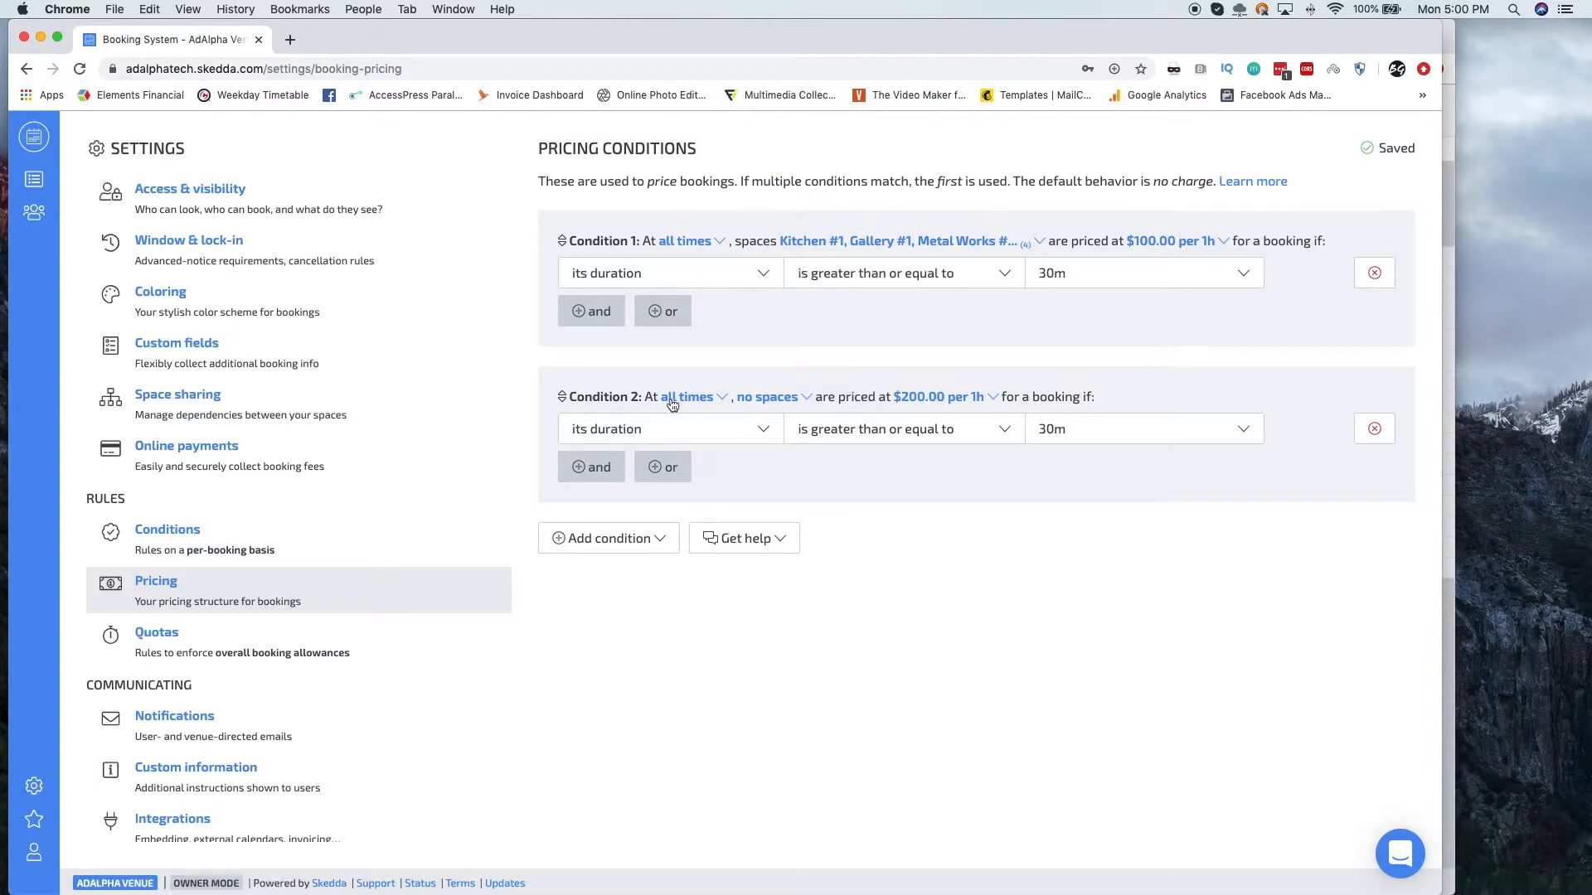
left_click(773, 406)
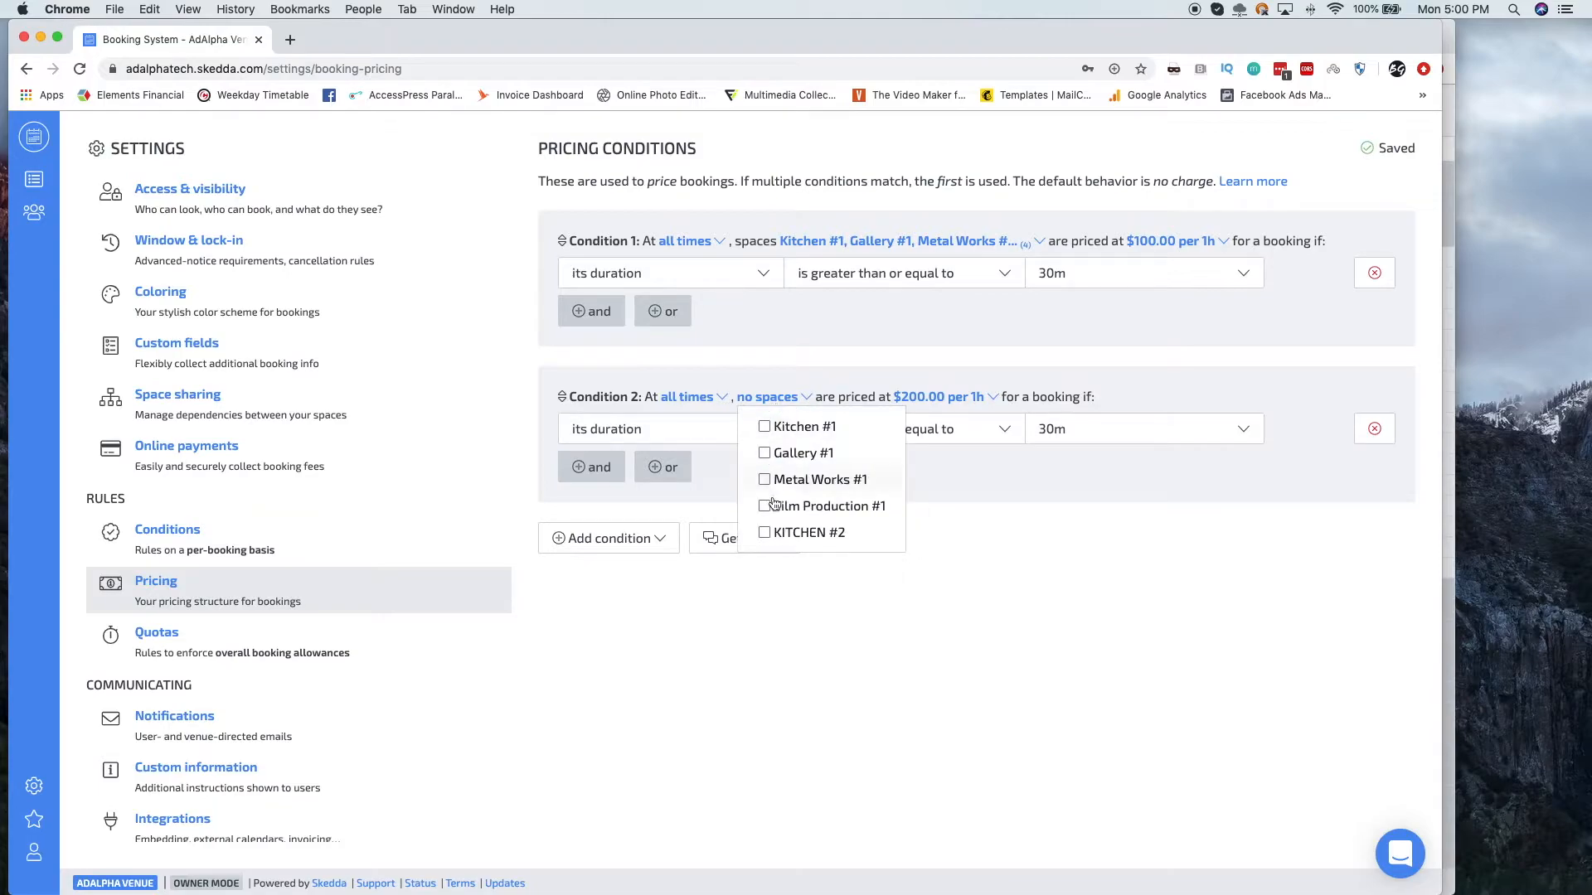
left_click(764, 532)
left_click(987, 534)
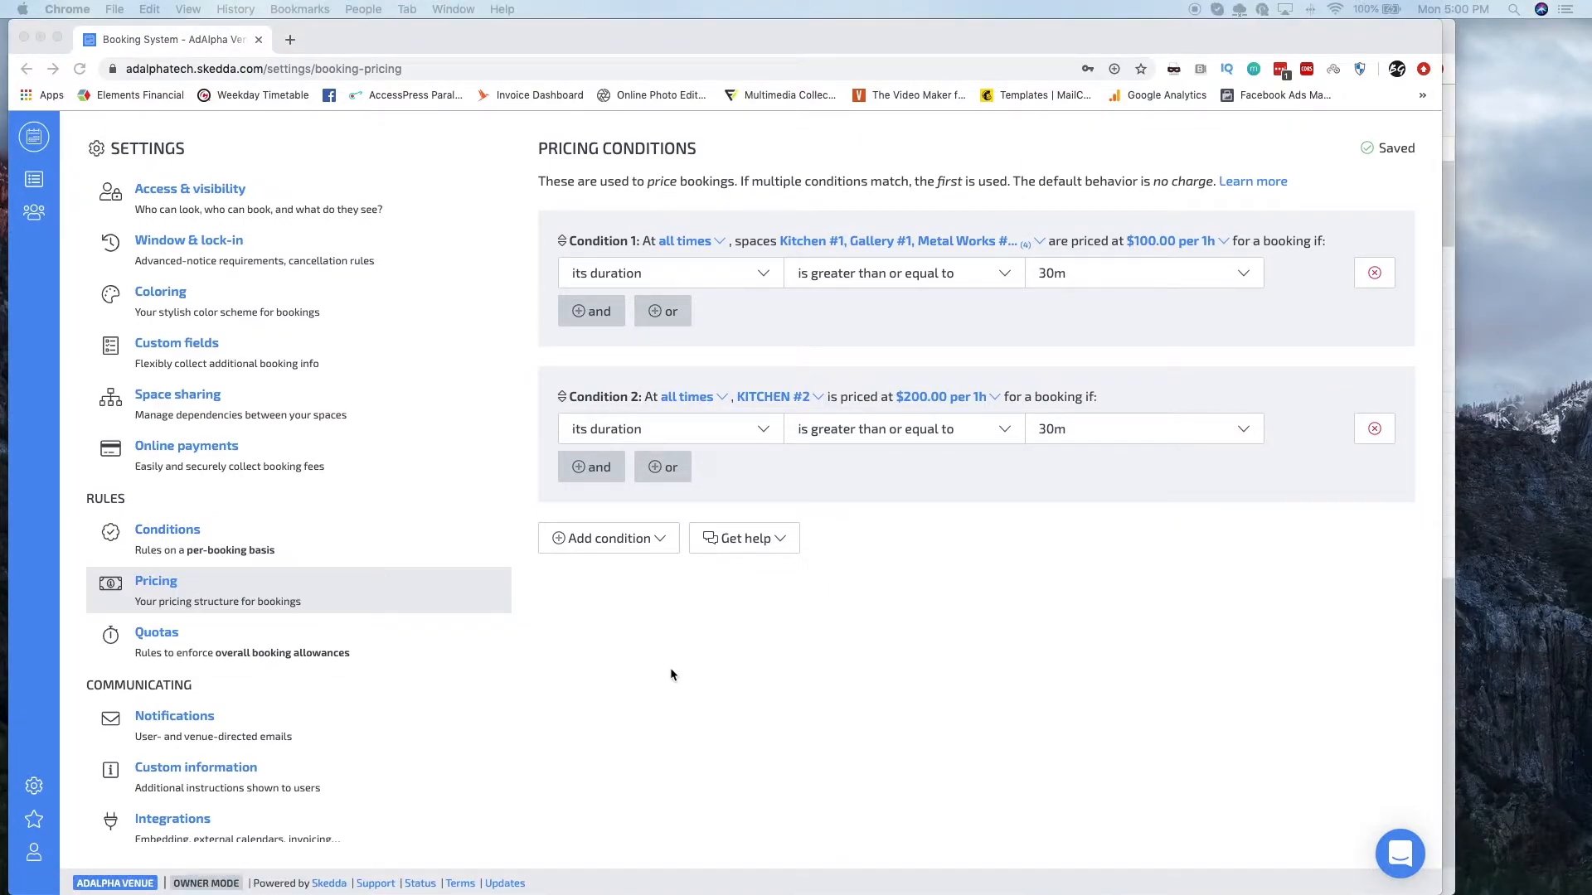
left_click(671, 670)
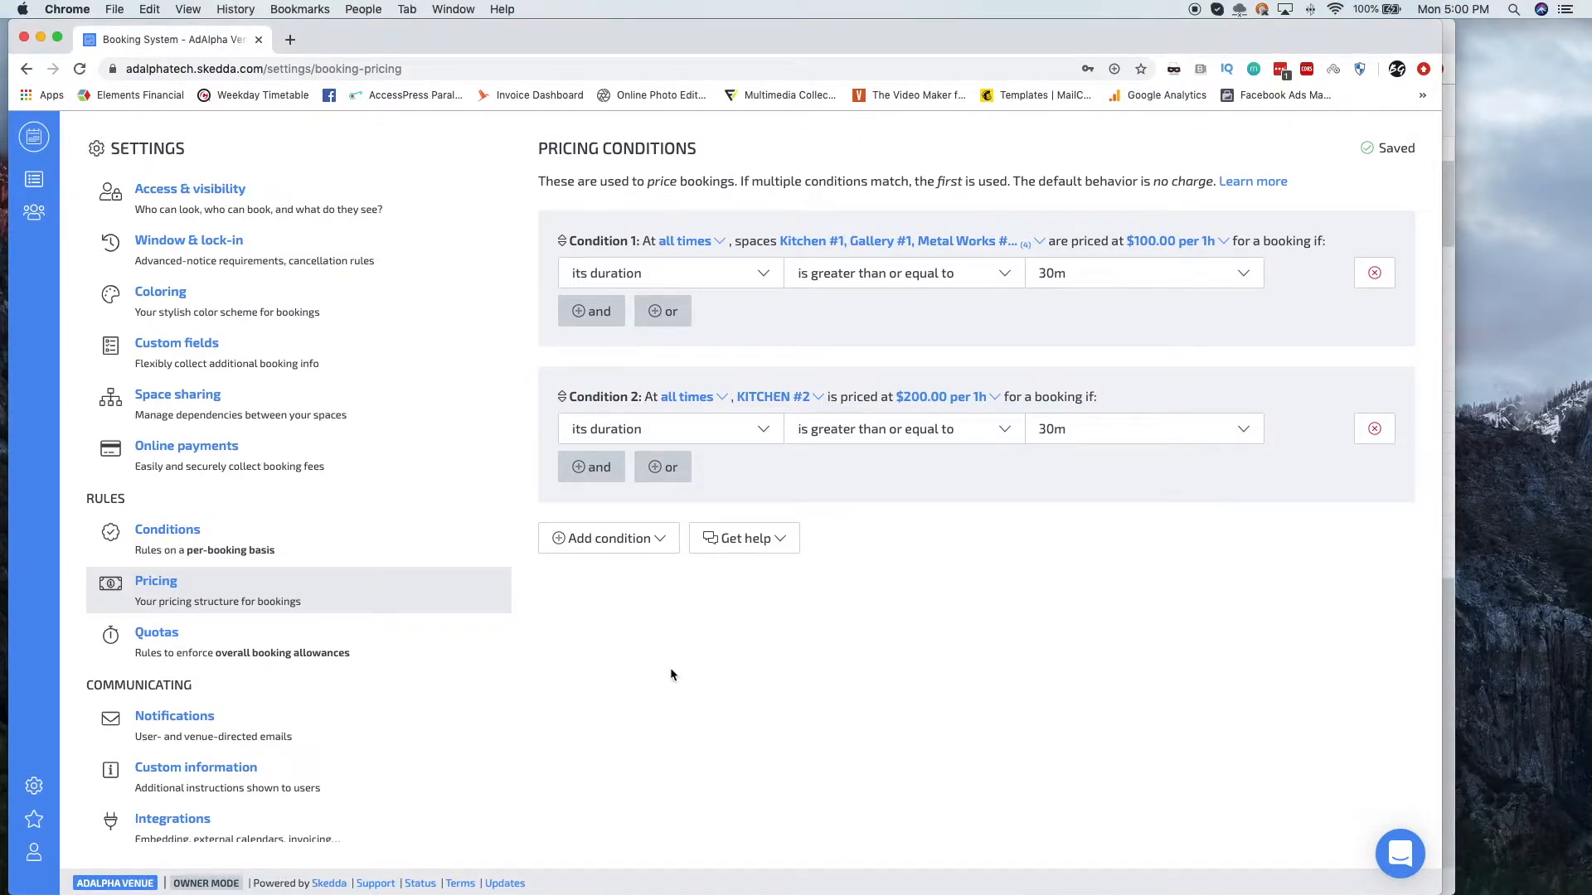
- Start adding a venue user and fill in the email, first name and last name
left_click(34, 214)
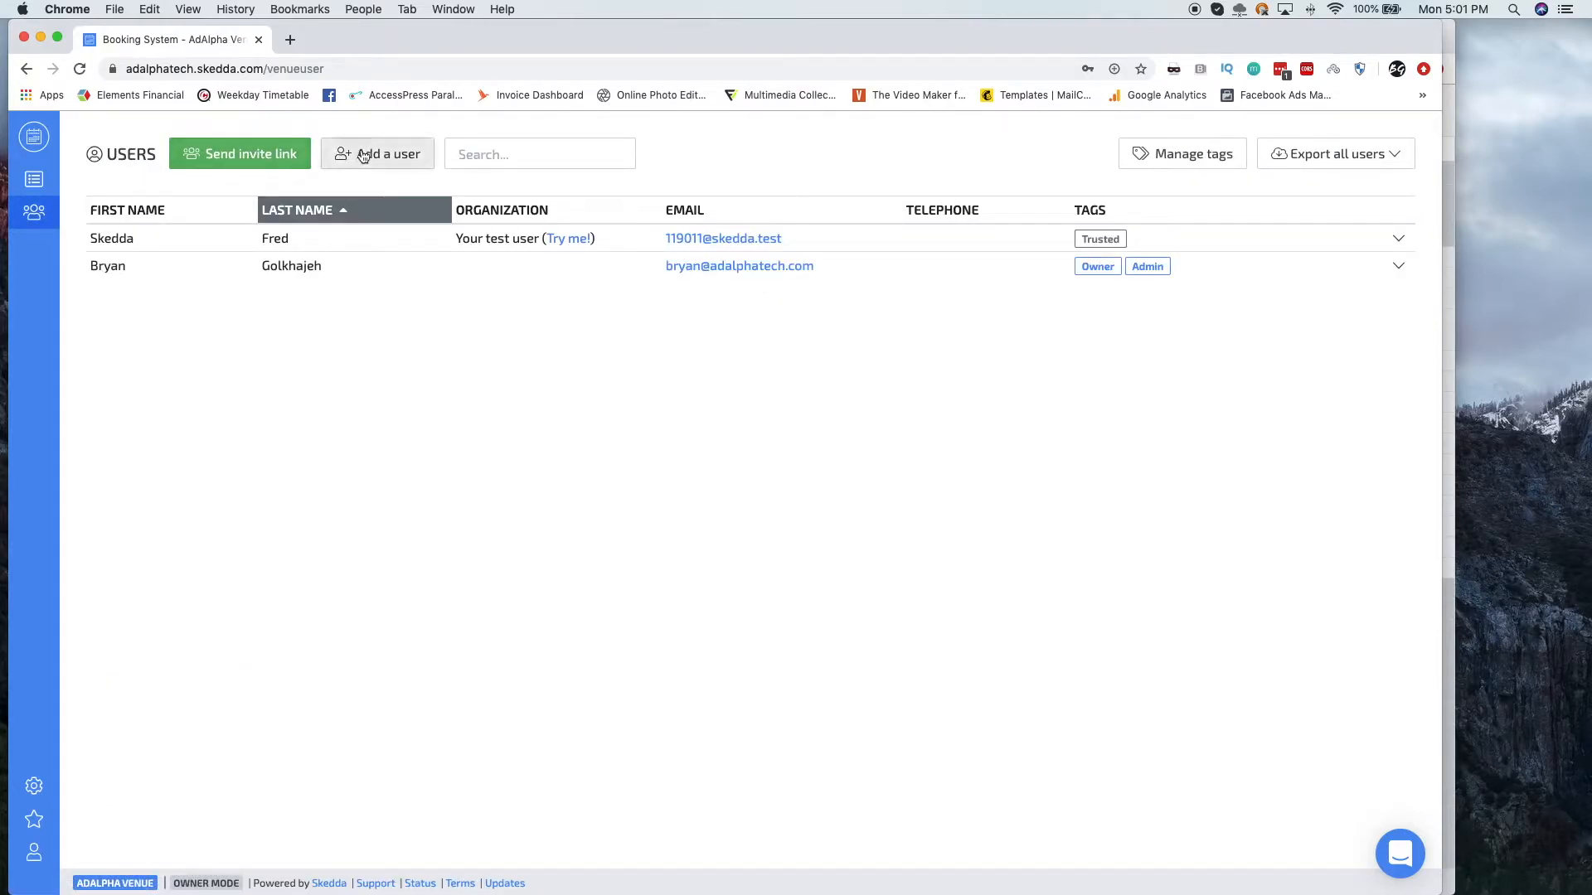
left_click(386, 157)
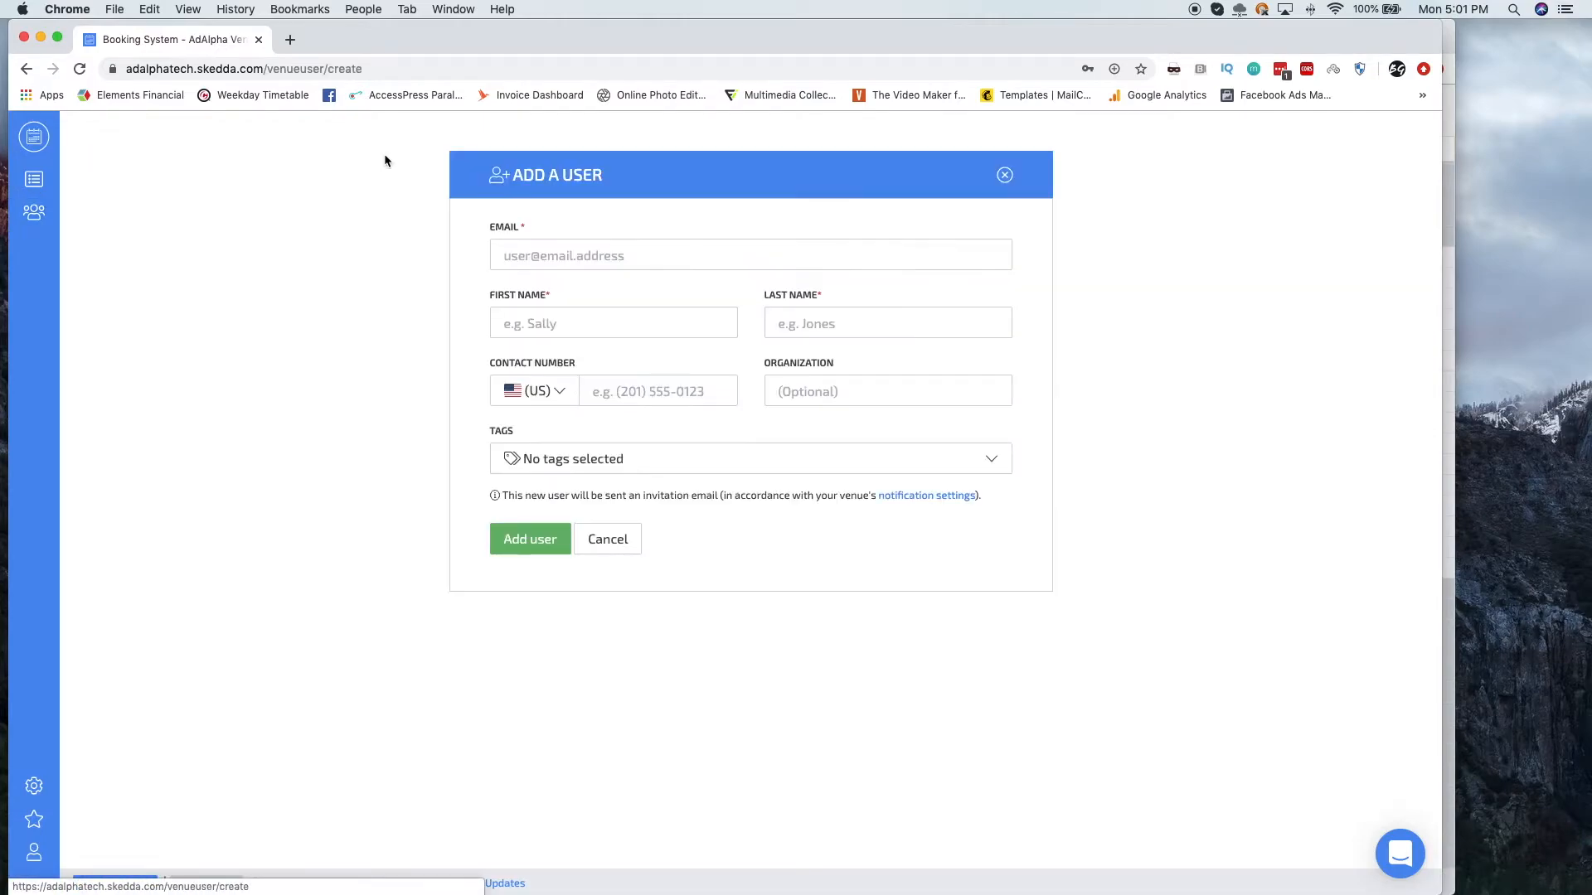
left_click(600, 254)
type("TE")
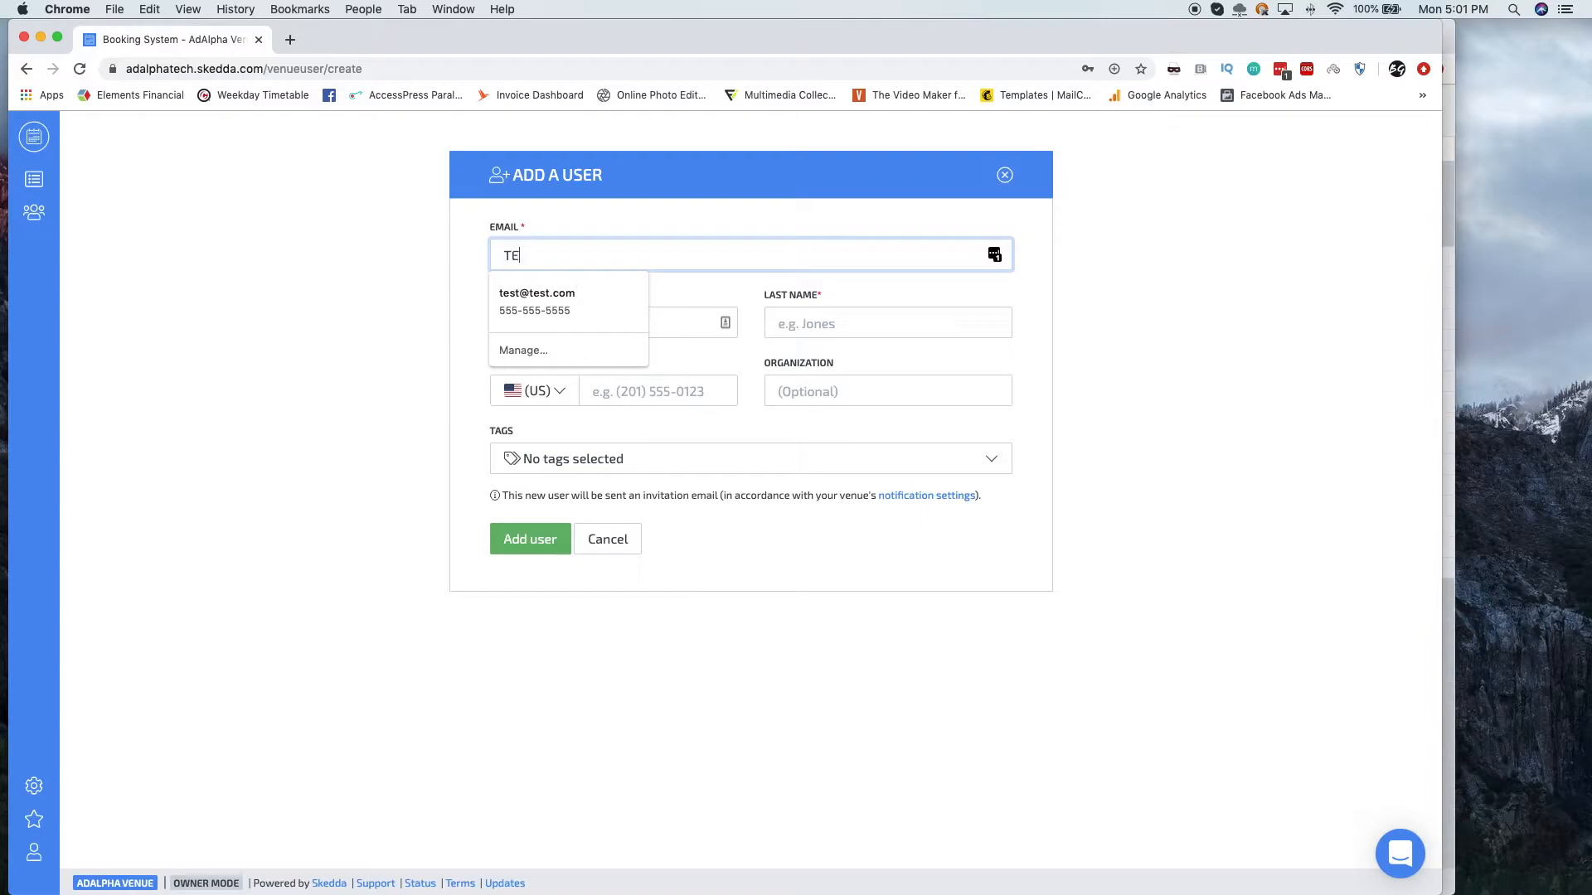
type("ST@TEST.COM")
key("Tab")
type("TEST")
key("Tab")
type("TEST")
key("Tab")
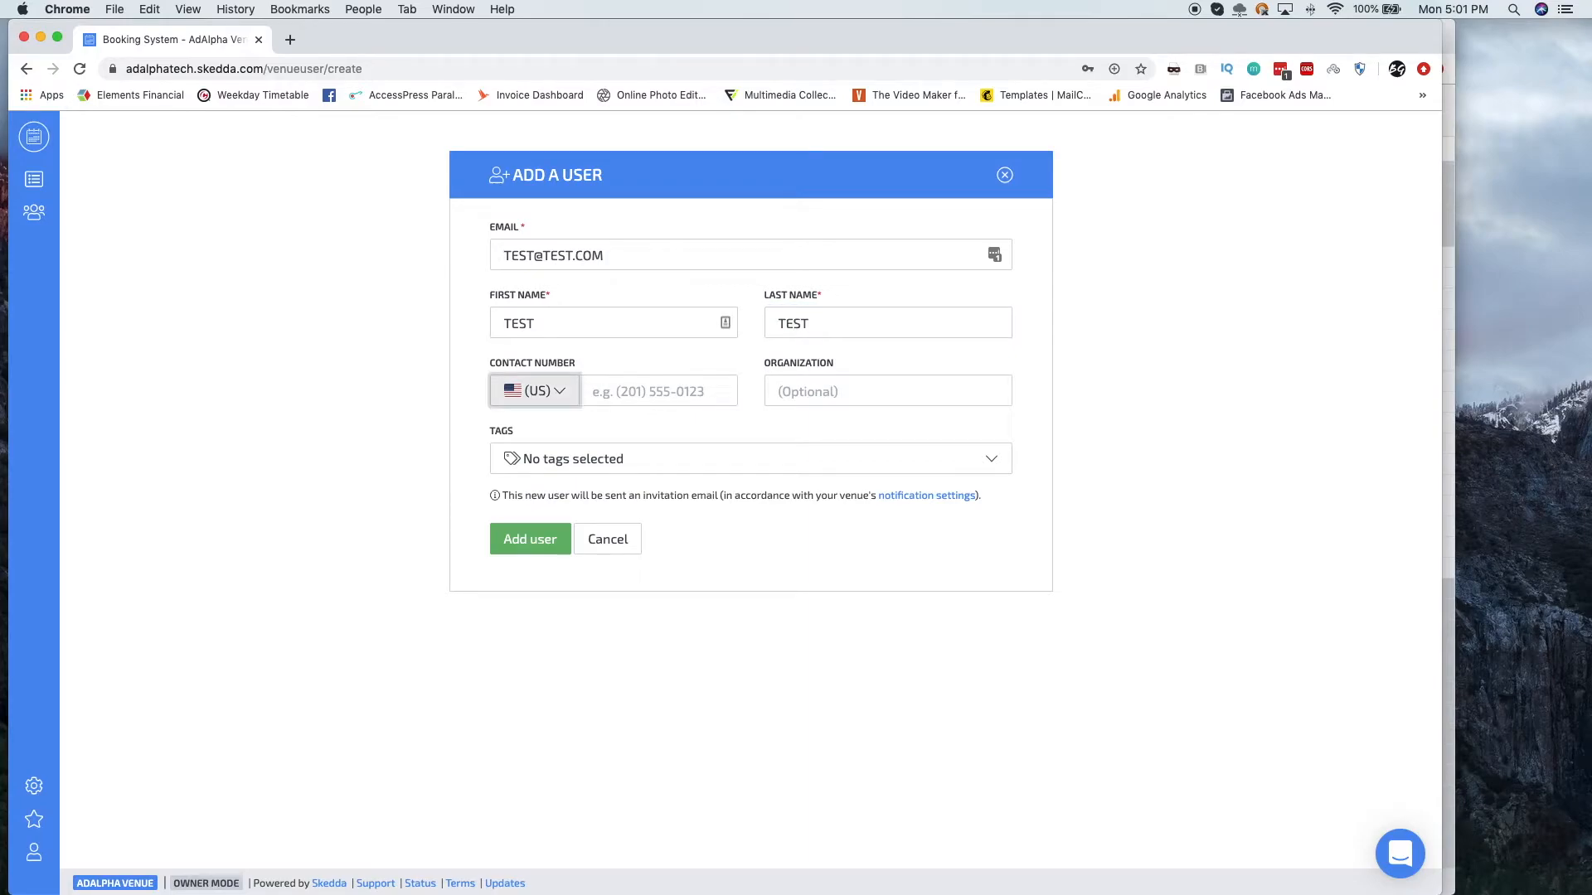
- Enter the new user's contact number and set the organization to TEST ORG
left_click(651, 390)
type("555-5")
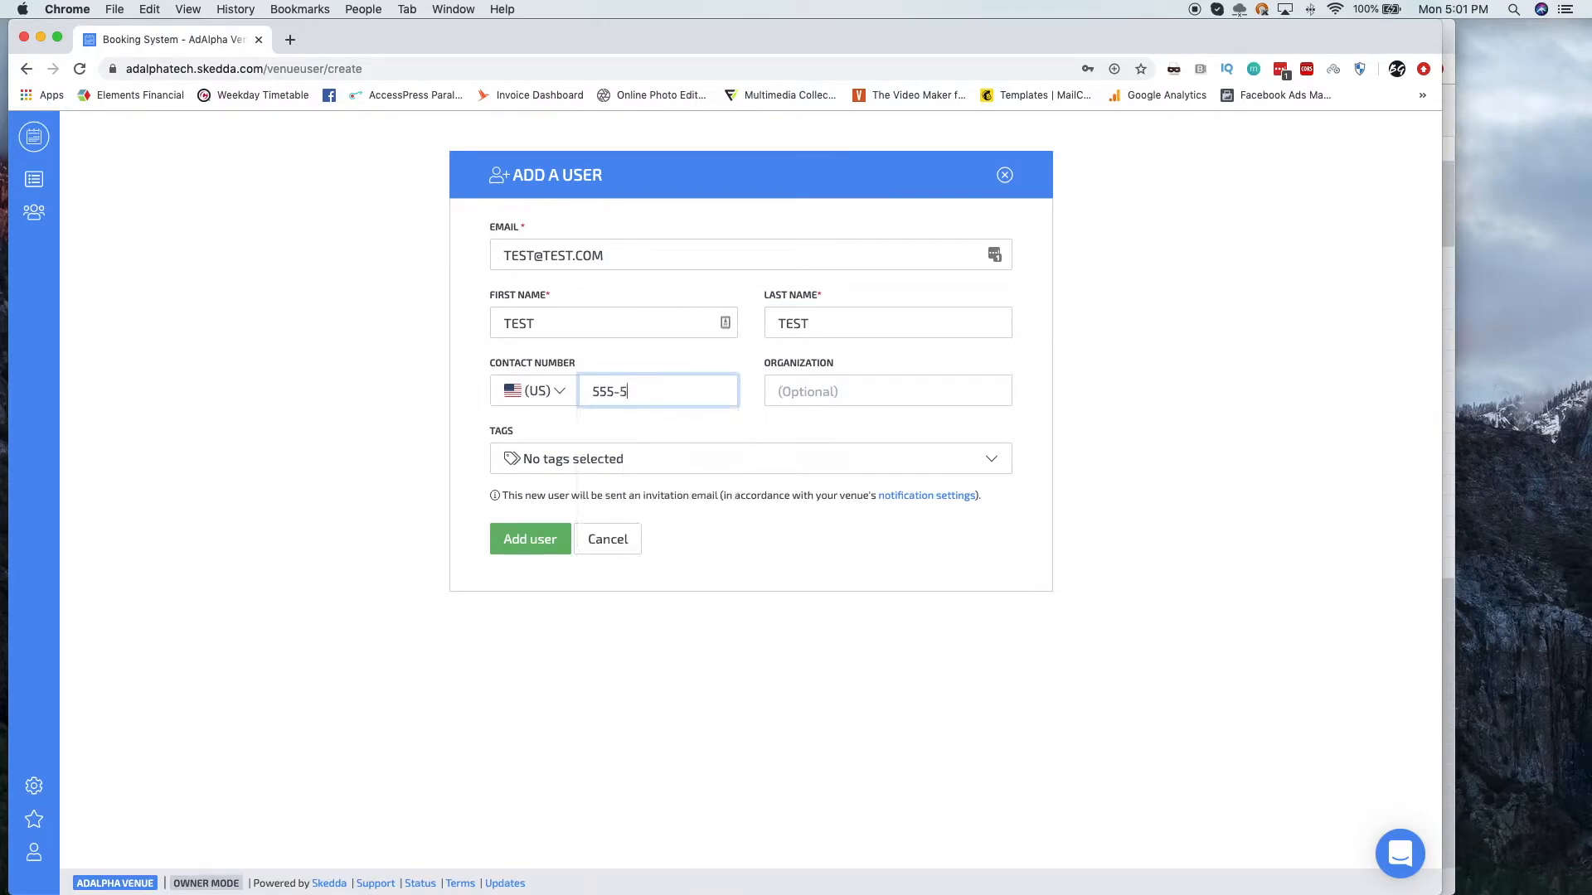
type("55-5555")
key("Tab")
type("TEST ORG")
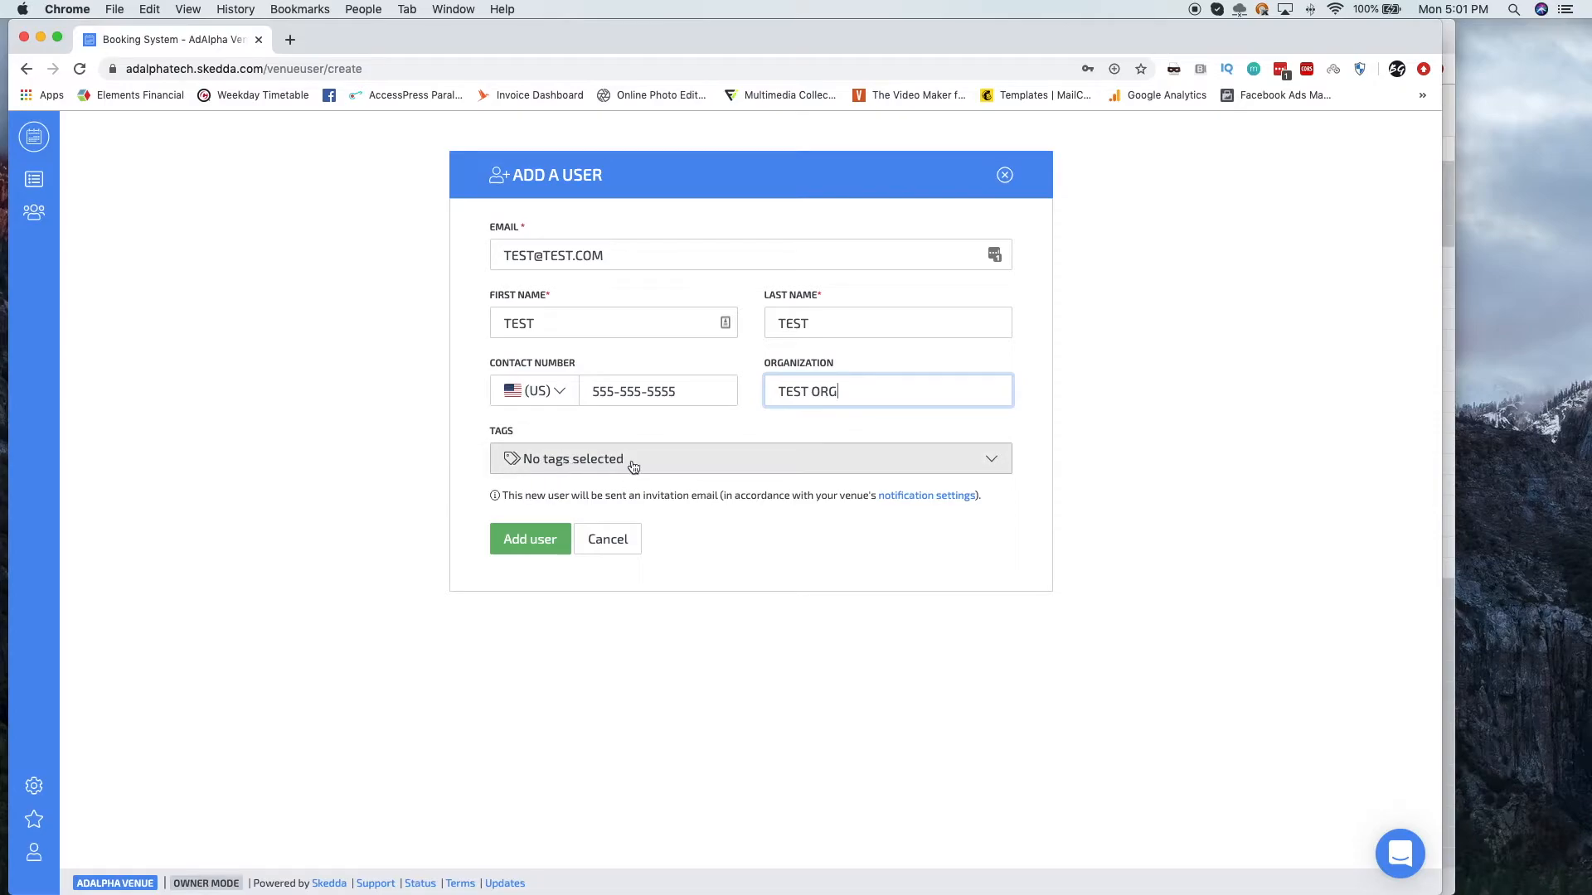
- Give the new user the Trusted tag, then discard the user form without adding the user
left_click(677, 462)
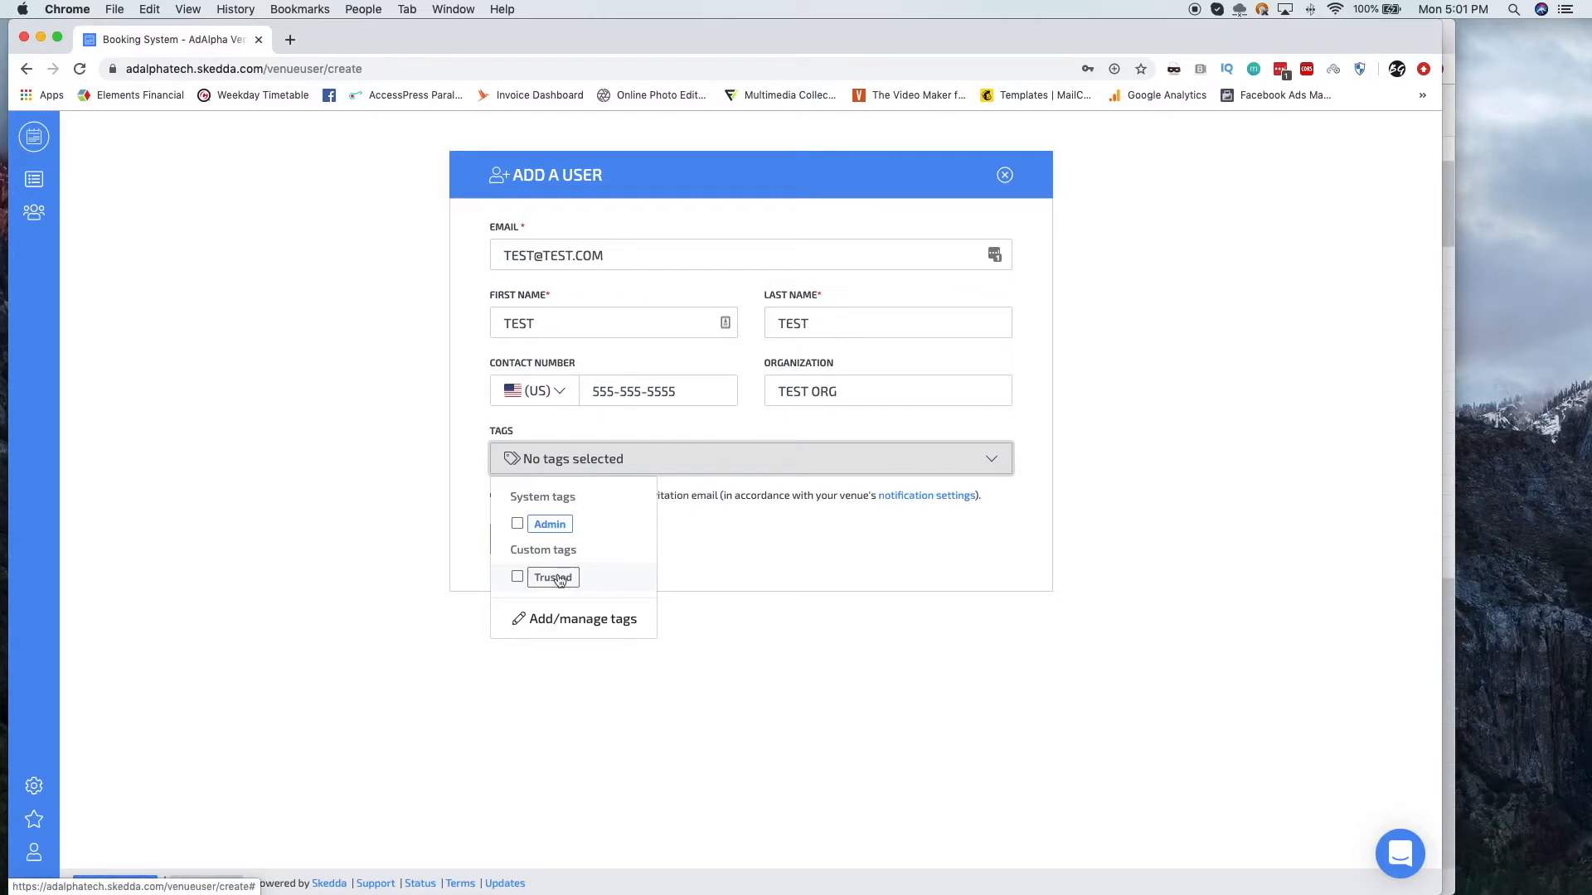
left_click(518, 578)
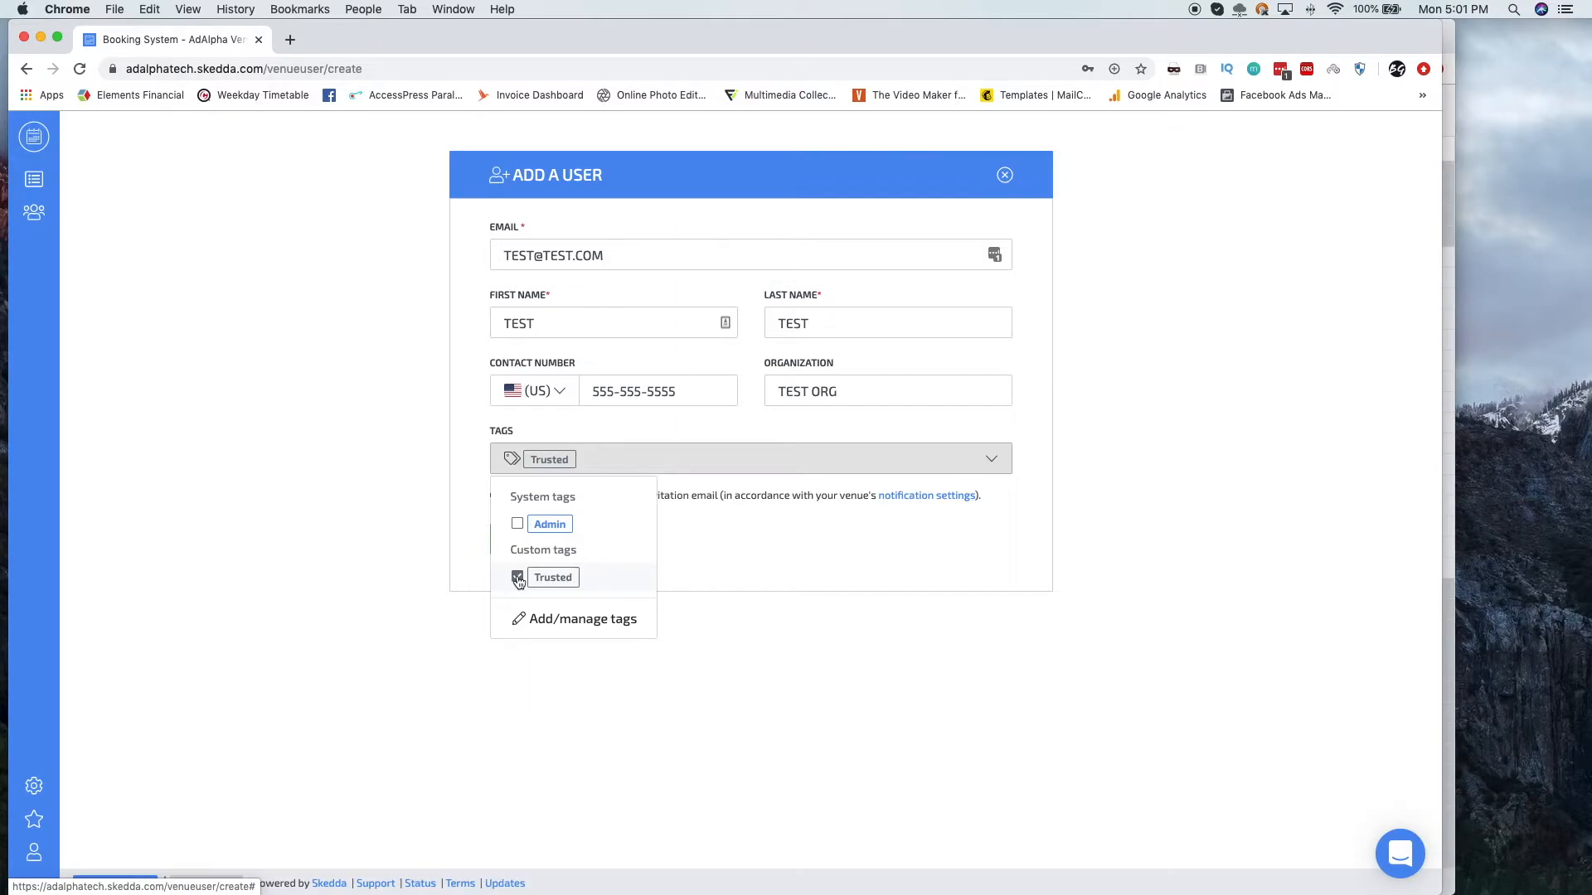
left_click(388, 565)
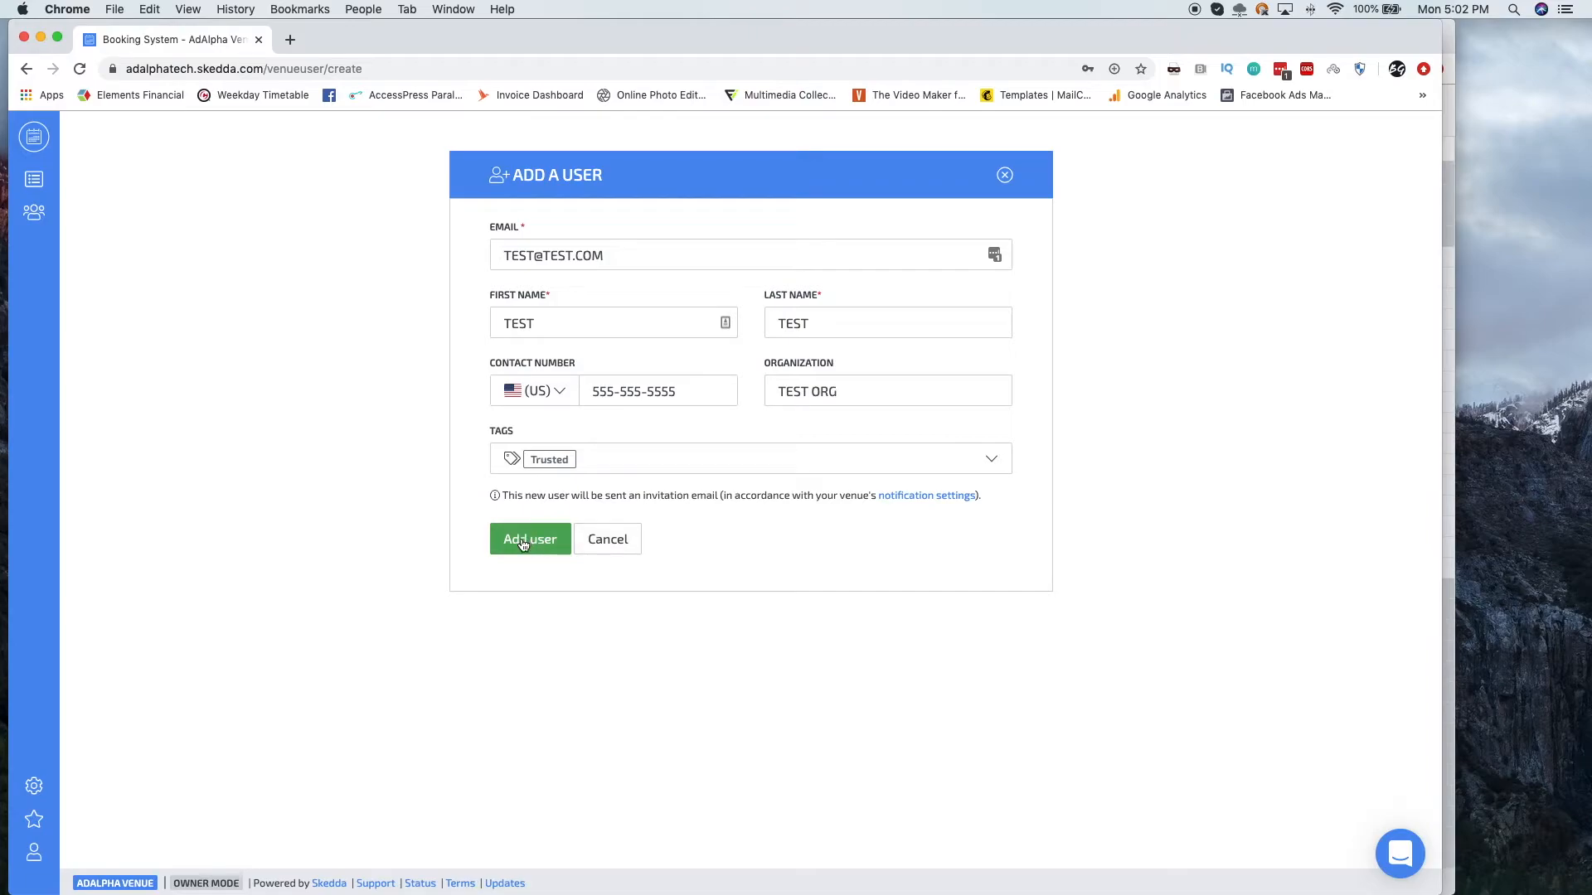
left_click(608, 540)
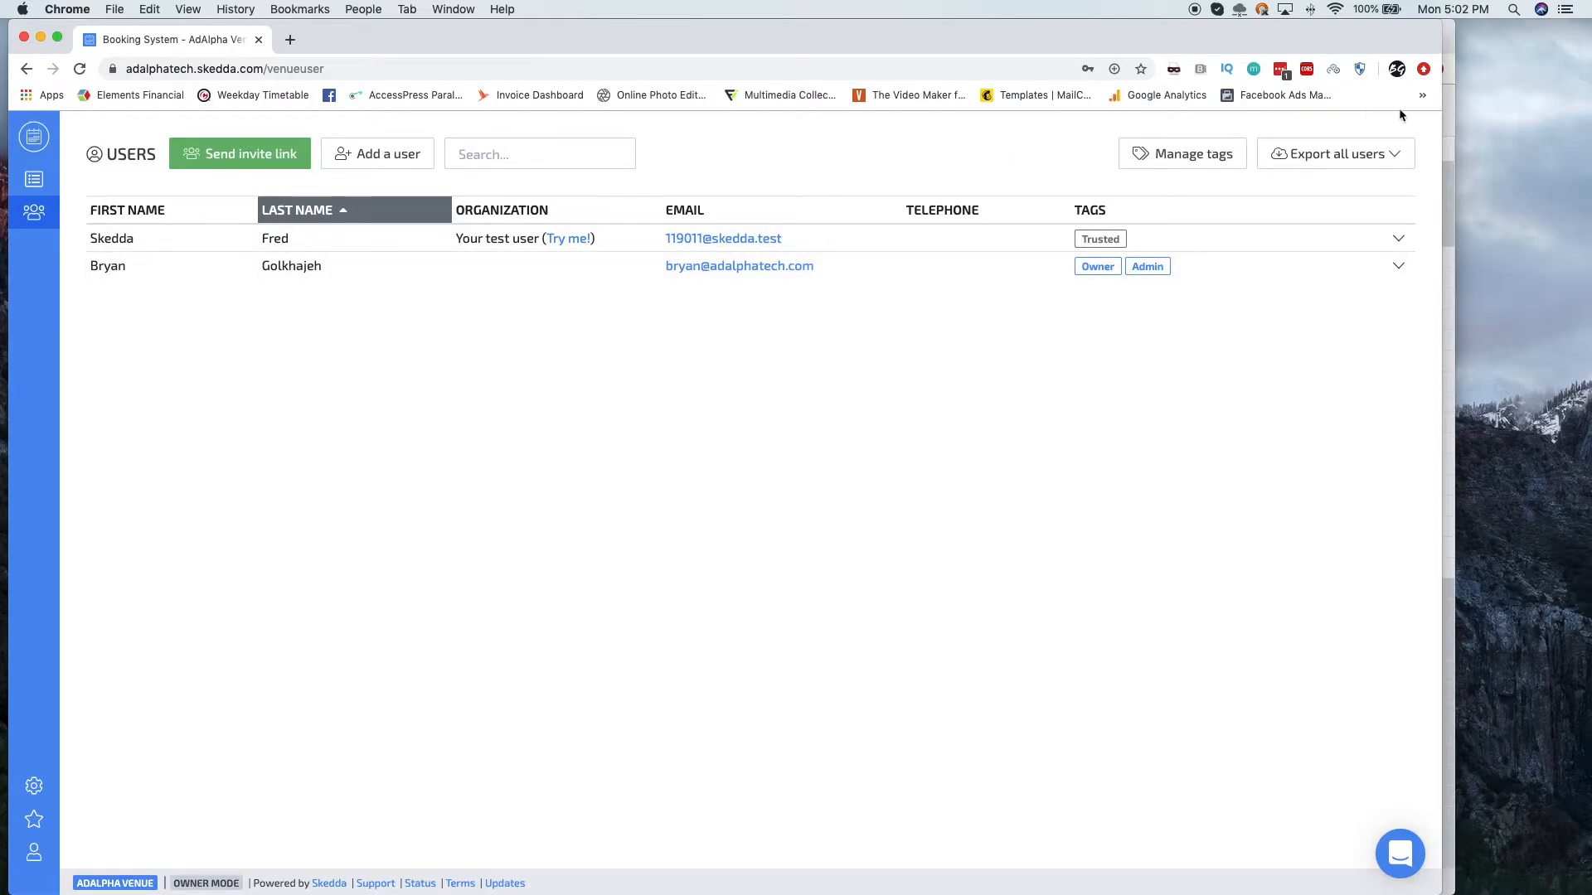
- Switch to the user-side window and start a KITCHEN #2 booking on January 21, 2020, from 10:30 AM to 11:30 AM
left_click(1450, 108)
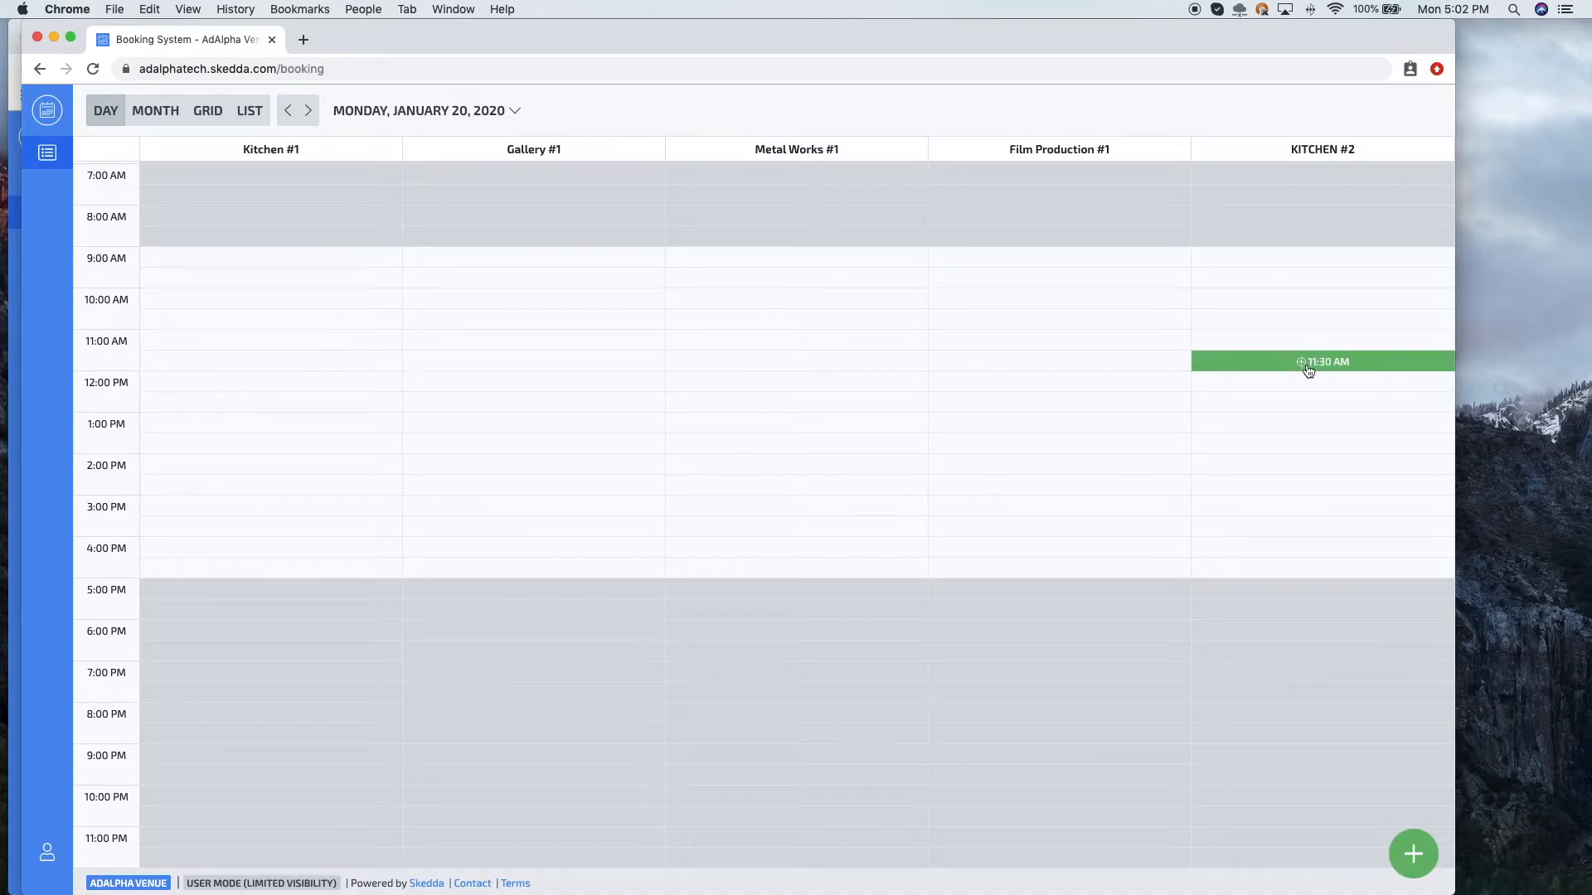
left_click(313, 121)
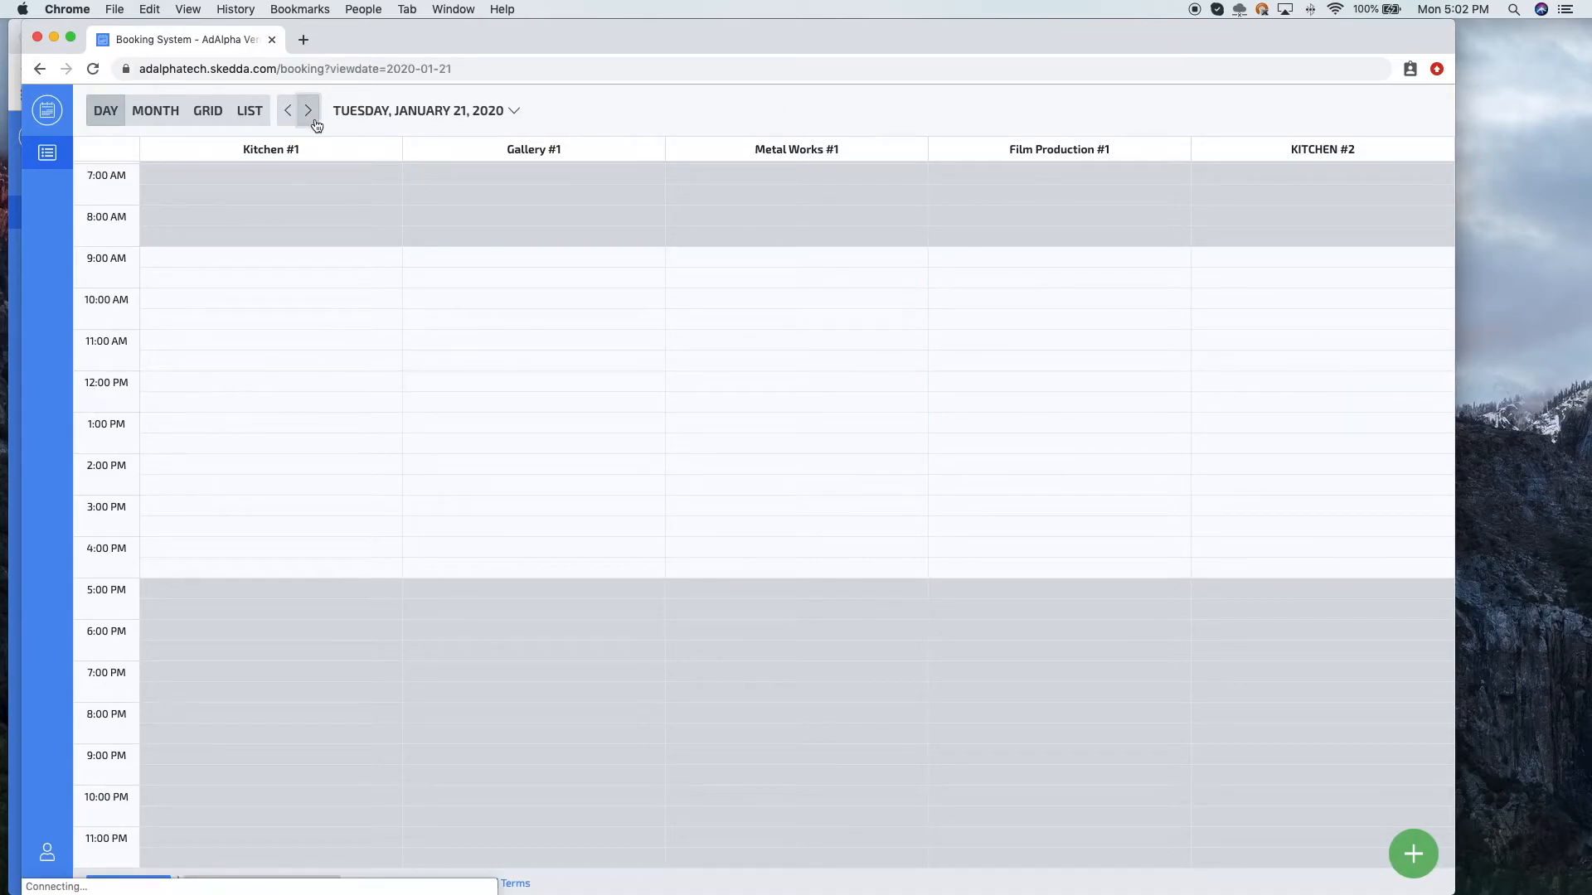
left_click(1329, 323)
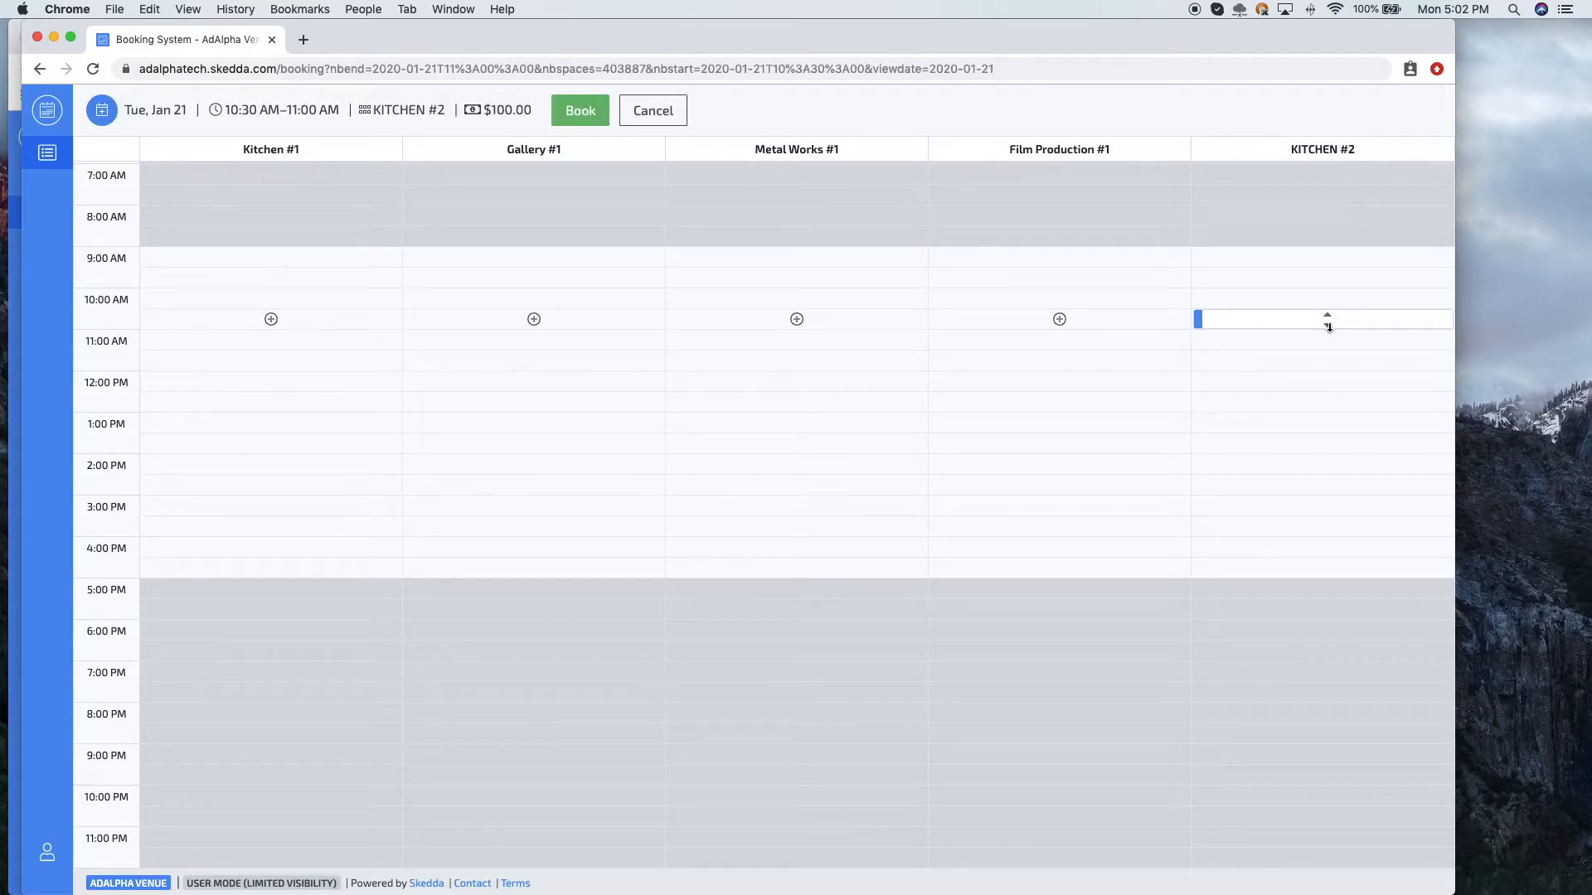
left_click_drag(1327, 325, 1331, 342)
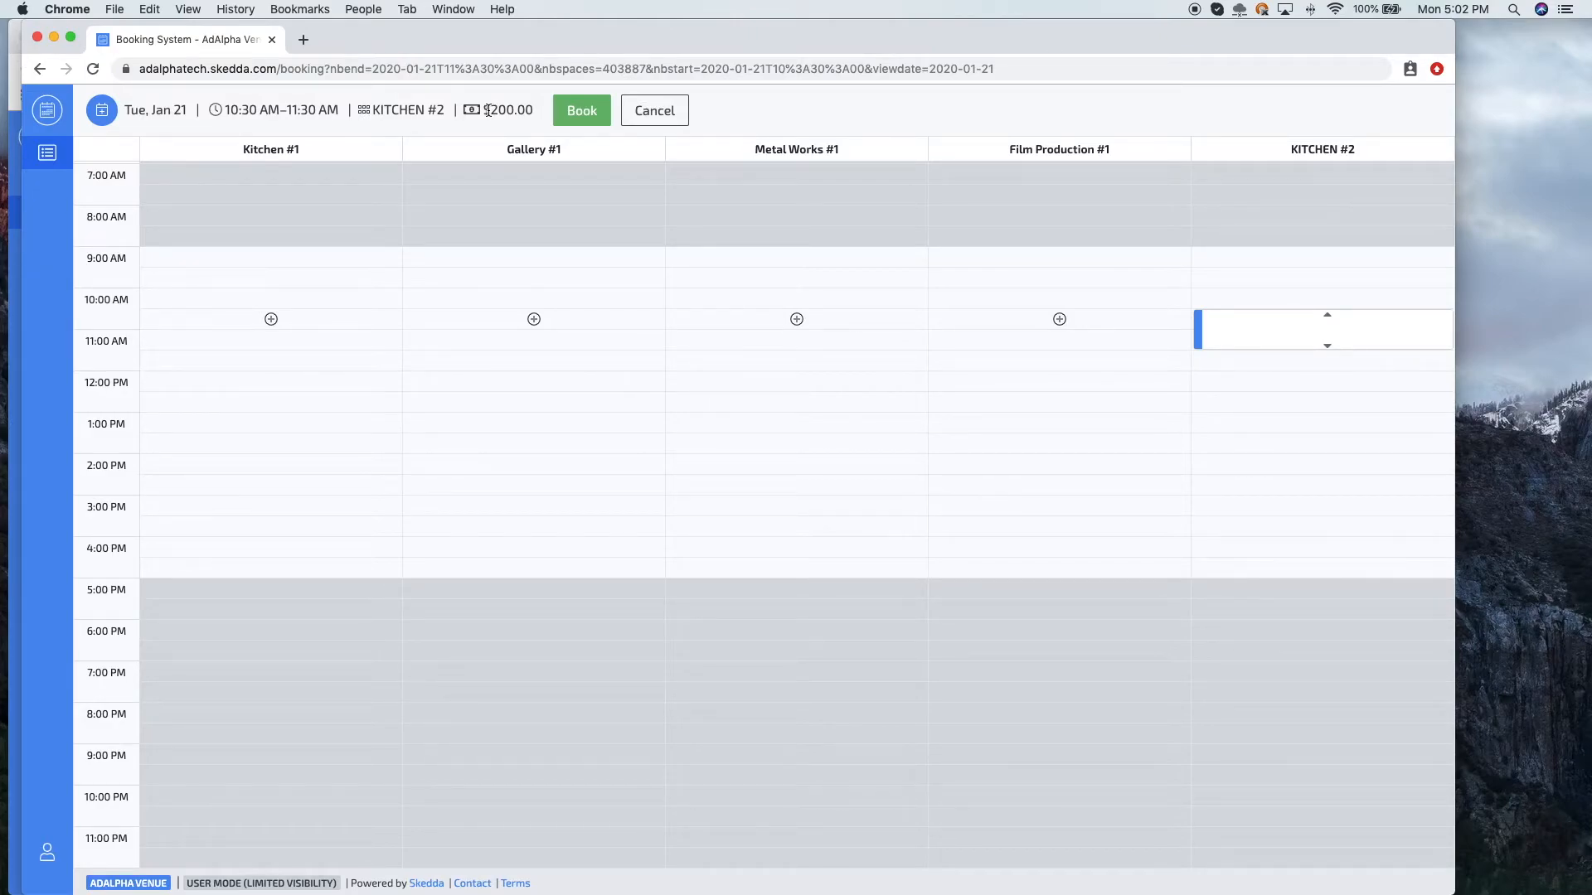
left_click(579, 120)
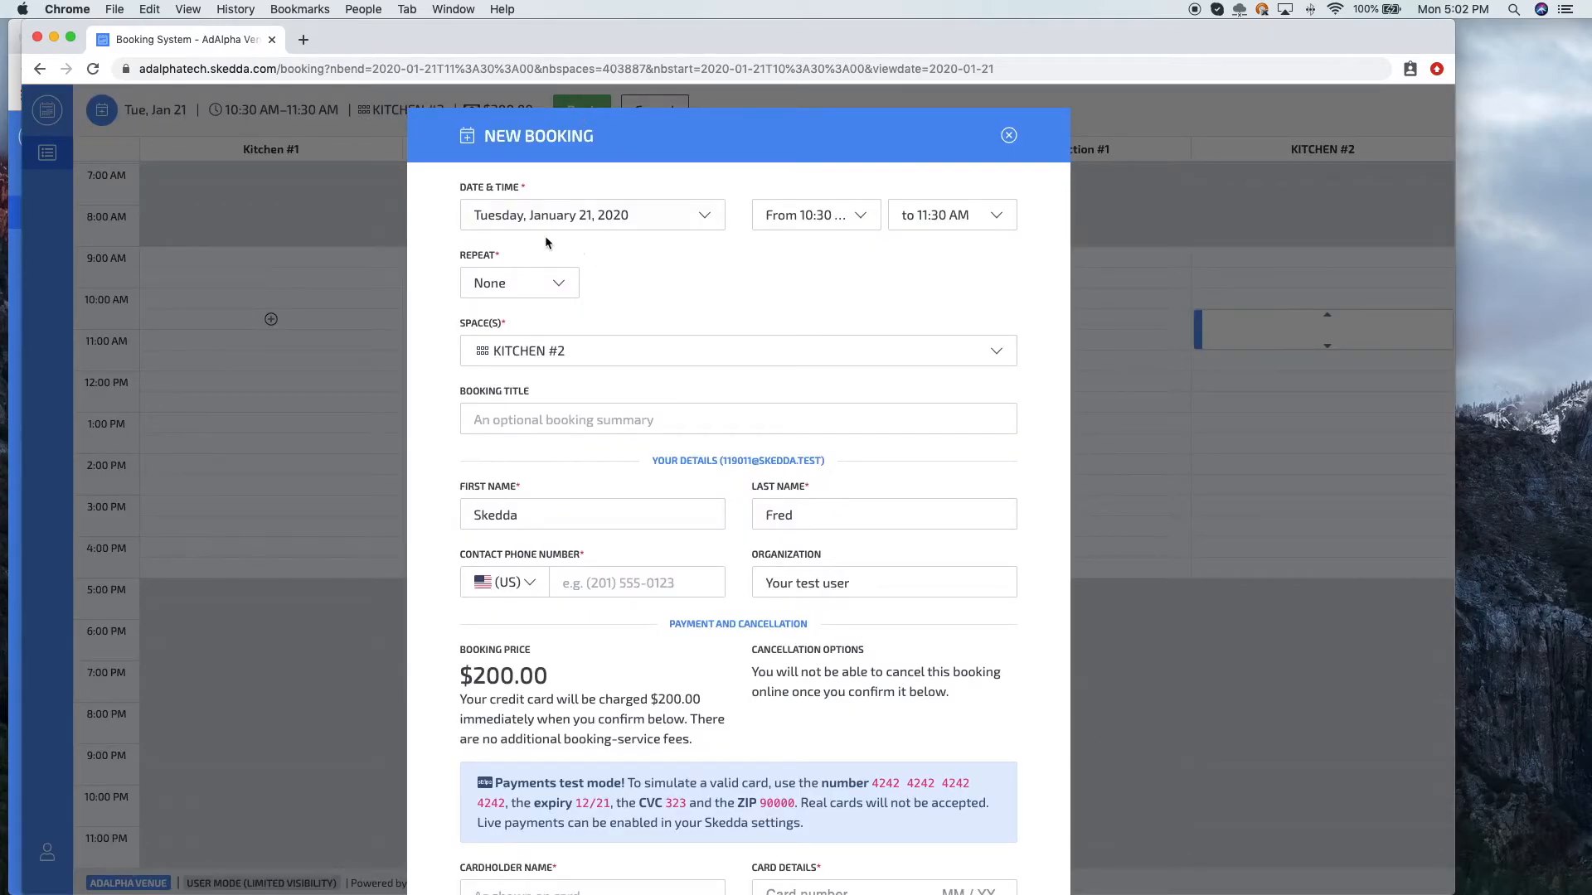
- Set the booking title to TEST KITCHEN BOOKING FOR BURRITO LOCO TRUCK
left_click(514, 420)
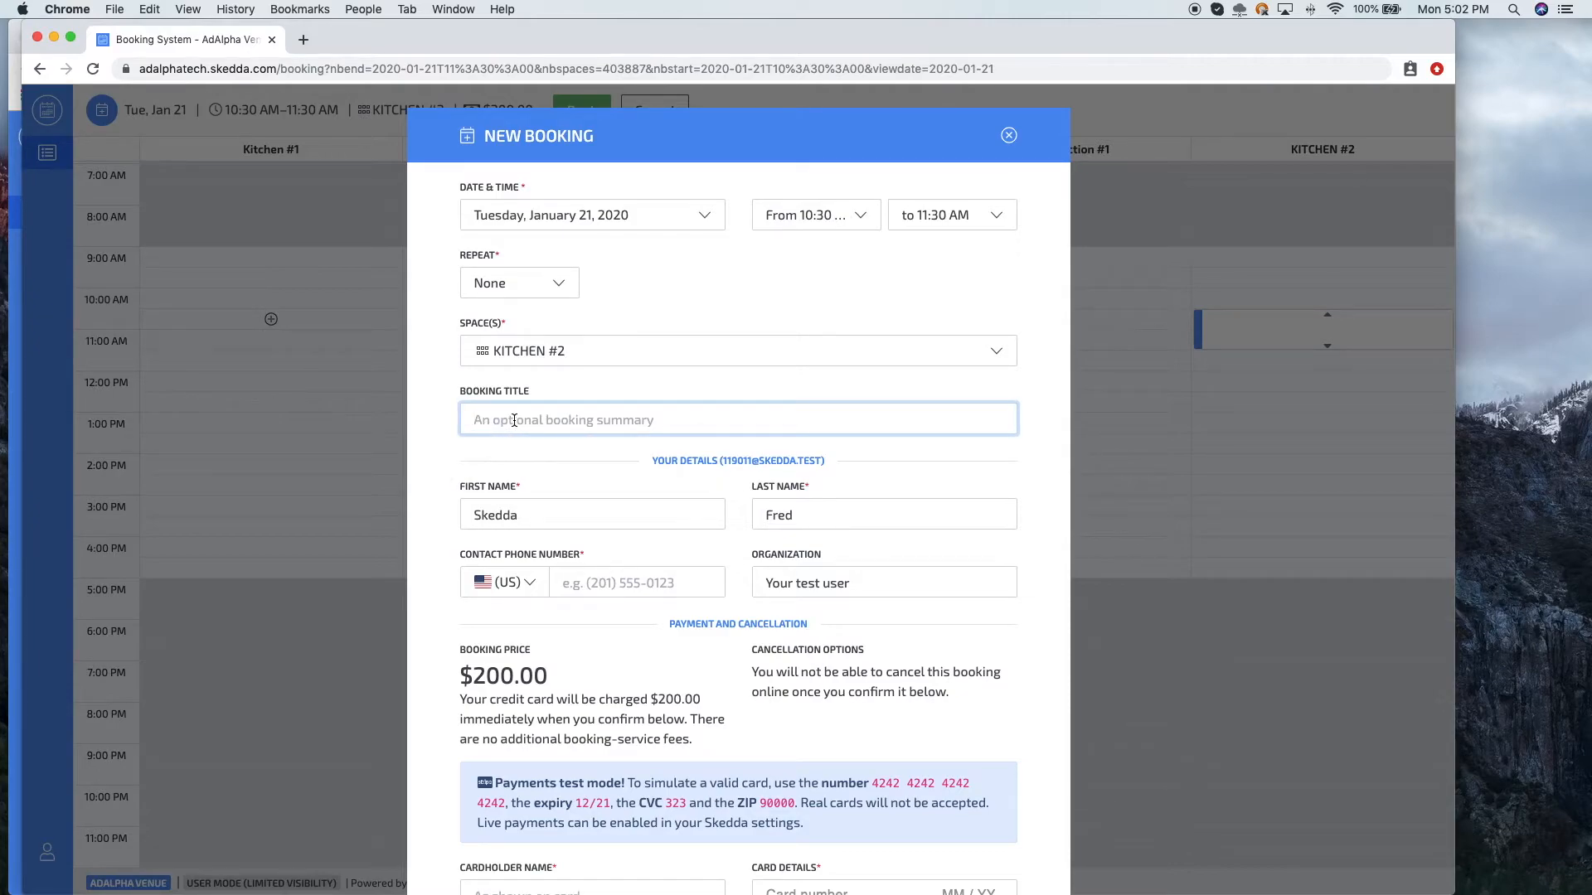
type("TEST KITCHEN BOOKING FOR BURRITO")
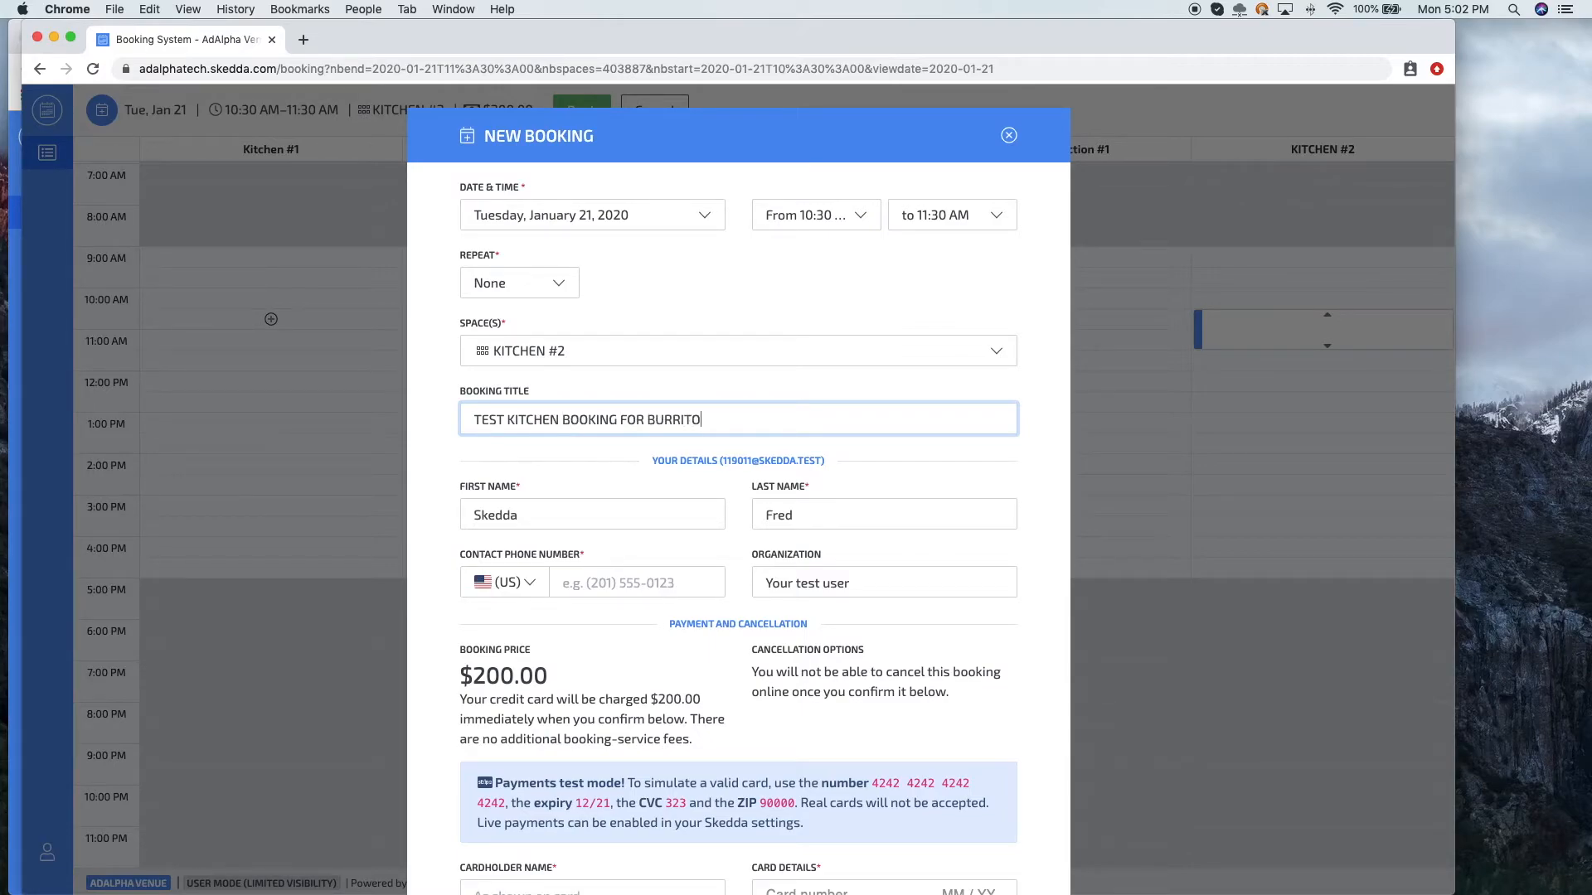
type(" LOCO TRUCK")
left_click(423, 521)
- Review the new booking form and enter the contact phone number in the user's details
scroll(433, 555, "down", 3)
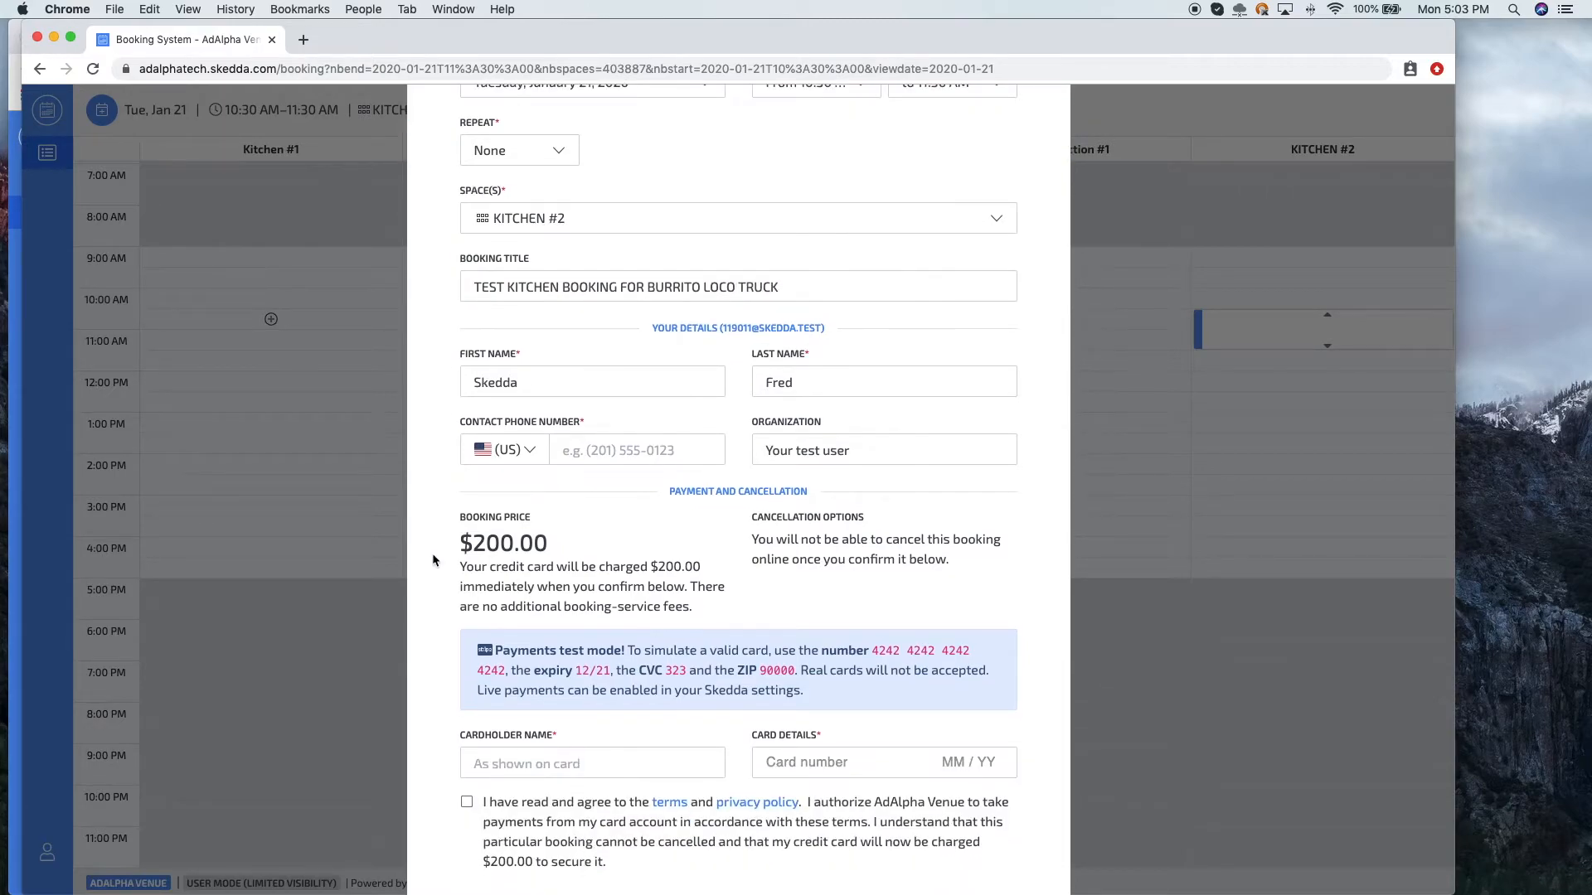
scroll(433, 560, "up", 3)
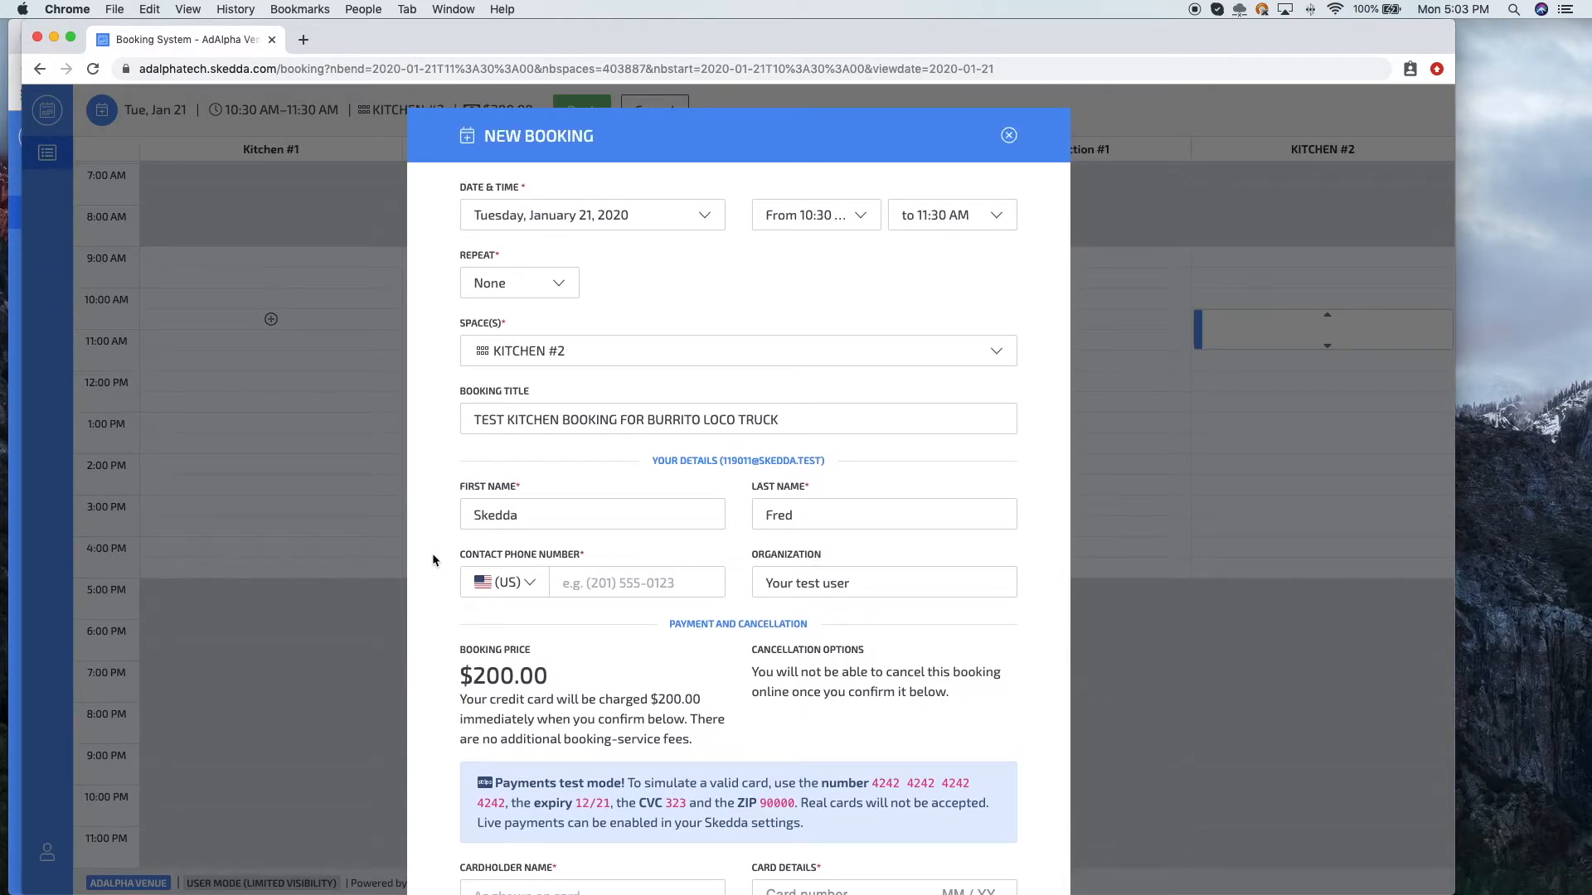
scroll(432, 555, "down", 2)
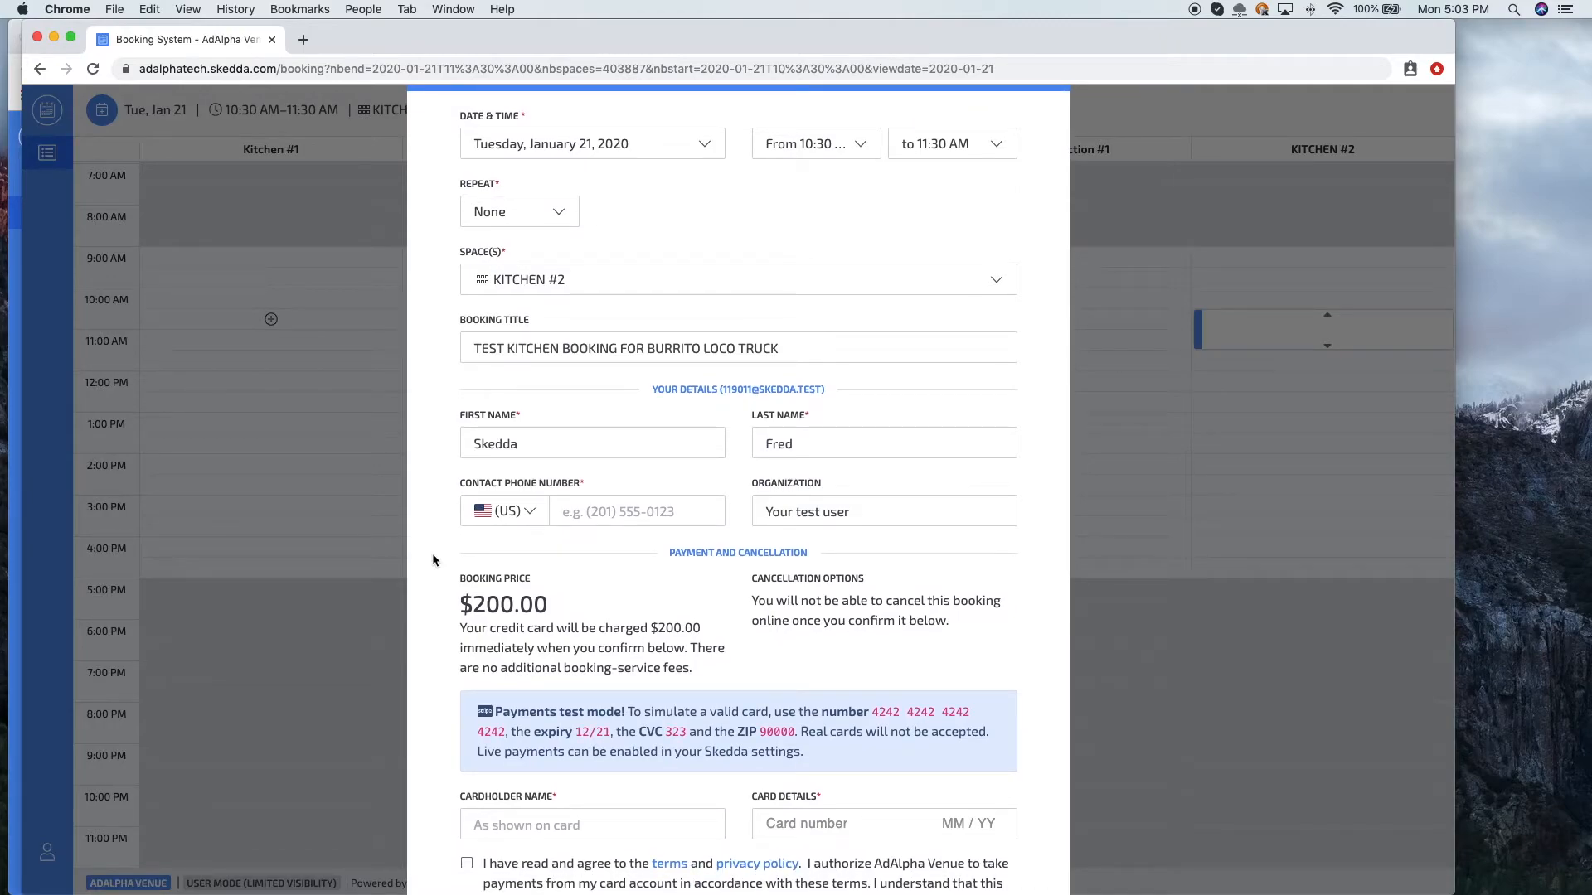
scroll(431, 553, "down", 4)
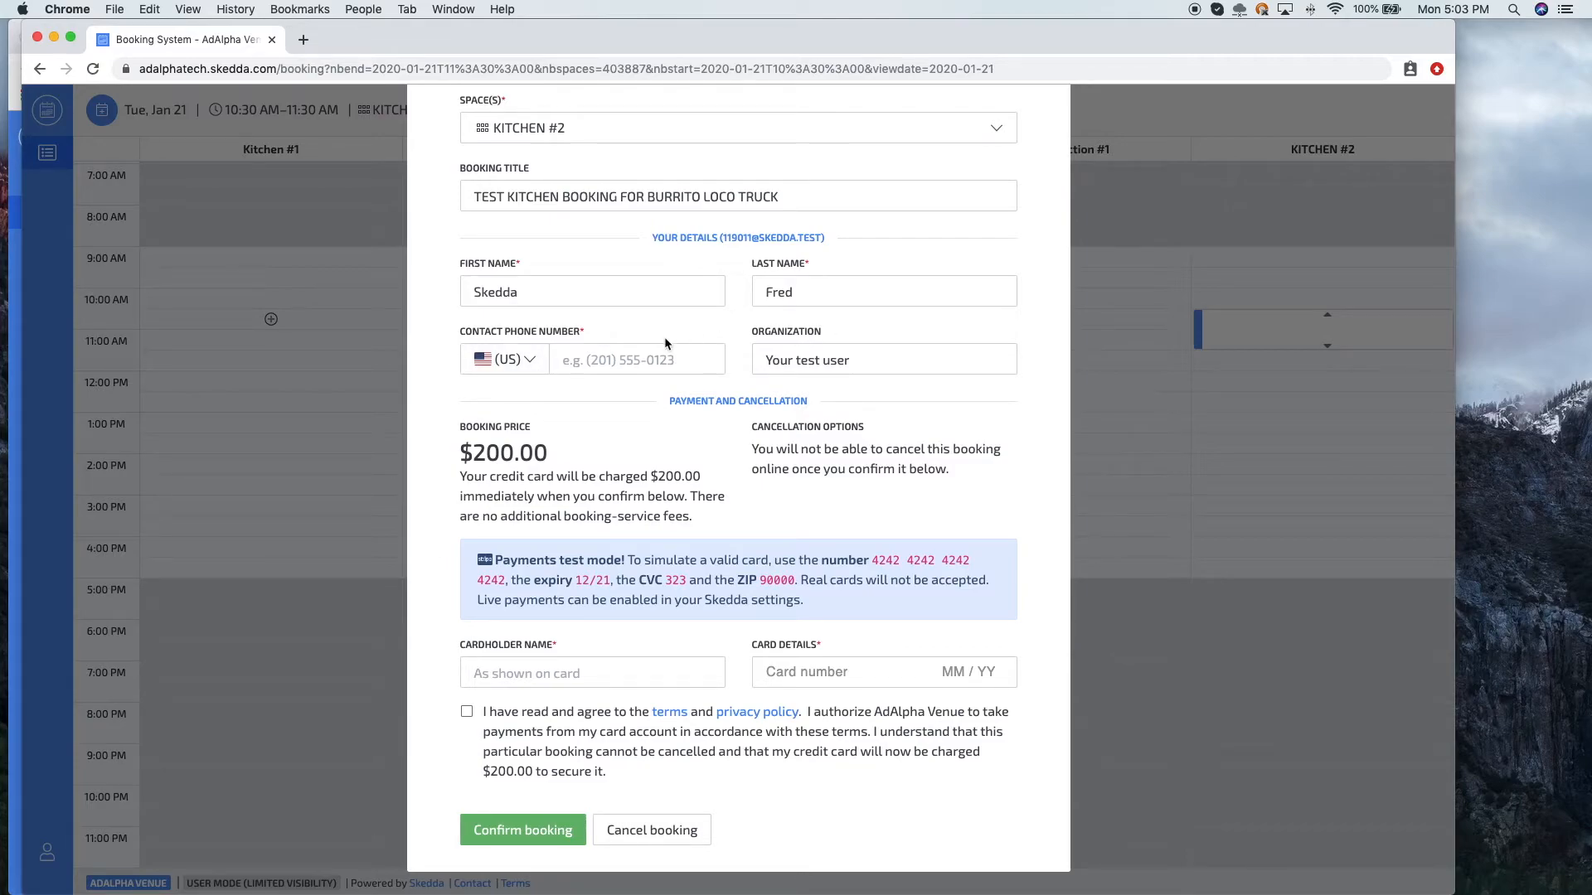
left_click(654, 355)
type("5")
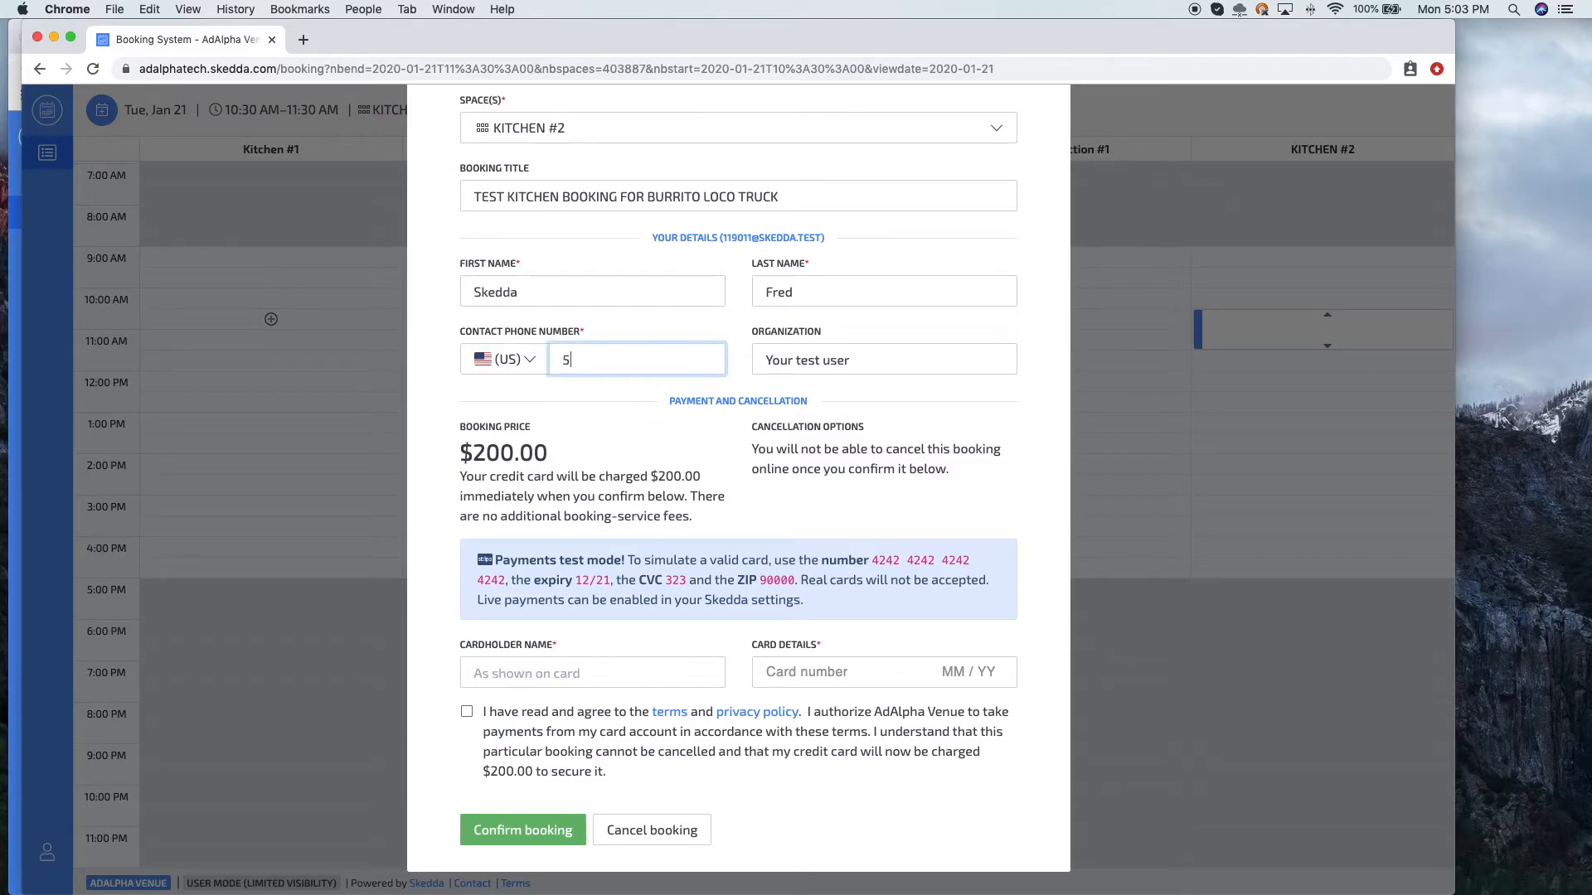
type("55-555-5555")
- Fill in the cardholder name in the booking's payment section
left_click(553, 663)
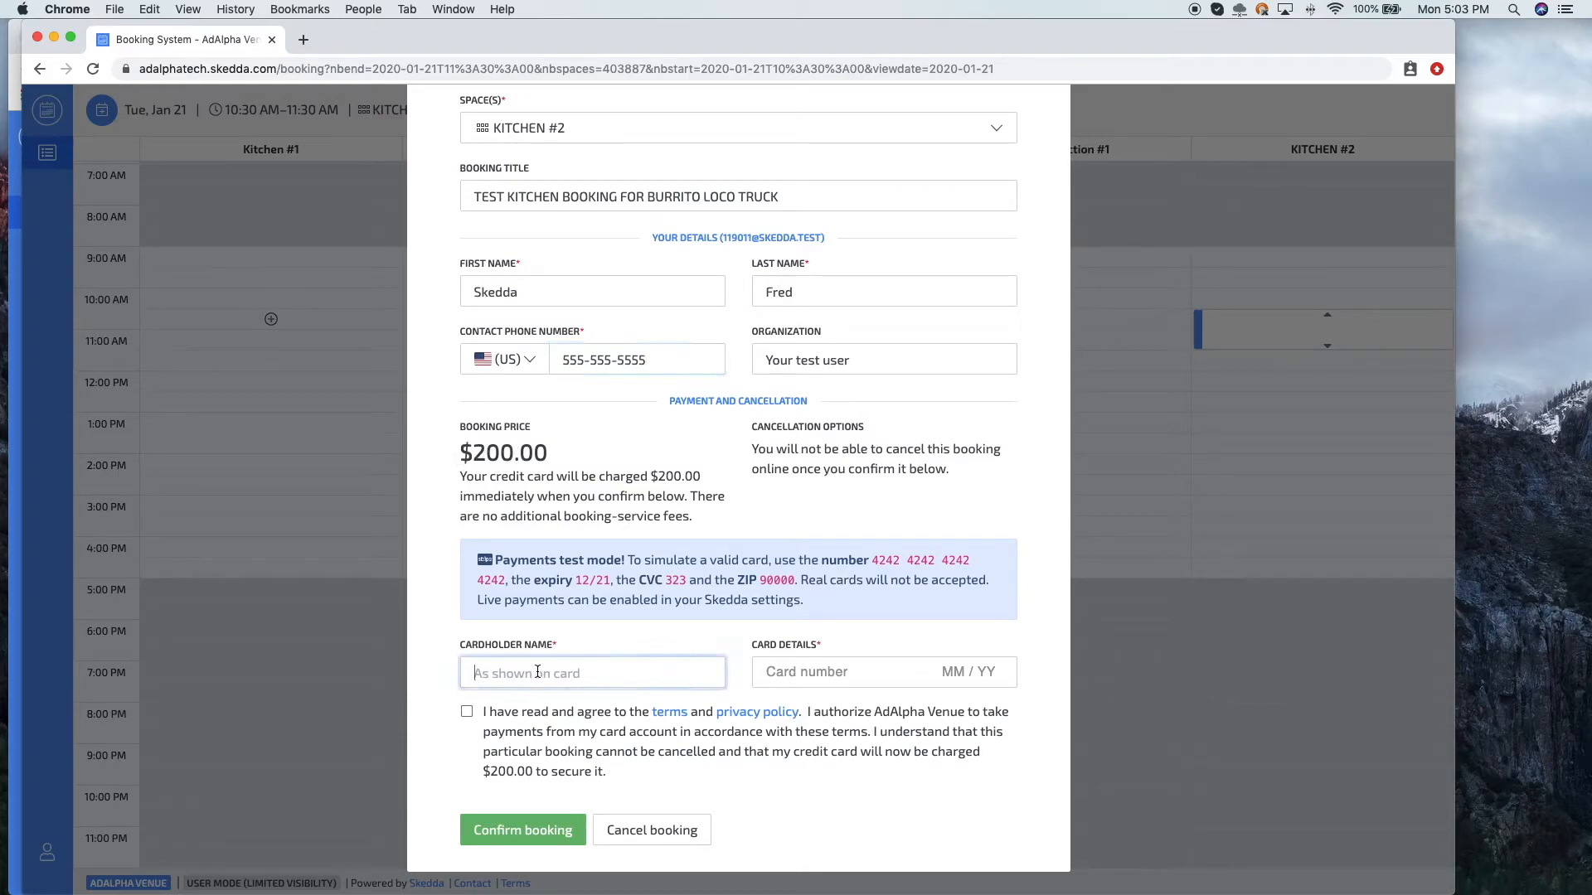
left_click_drag(873, 561, 501, 585)
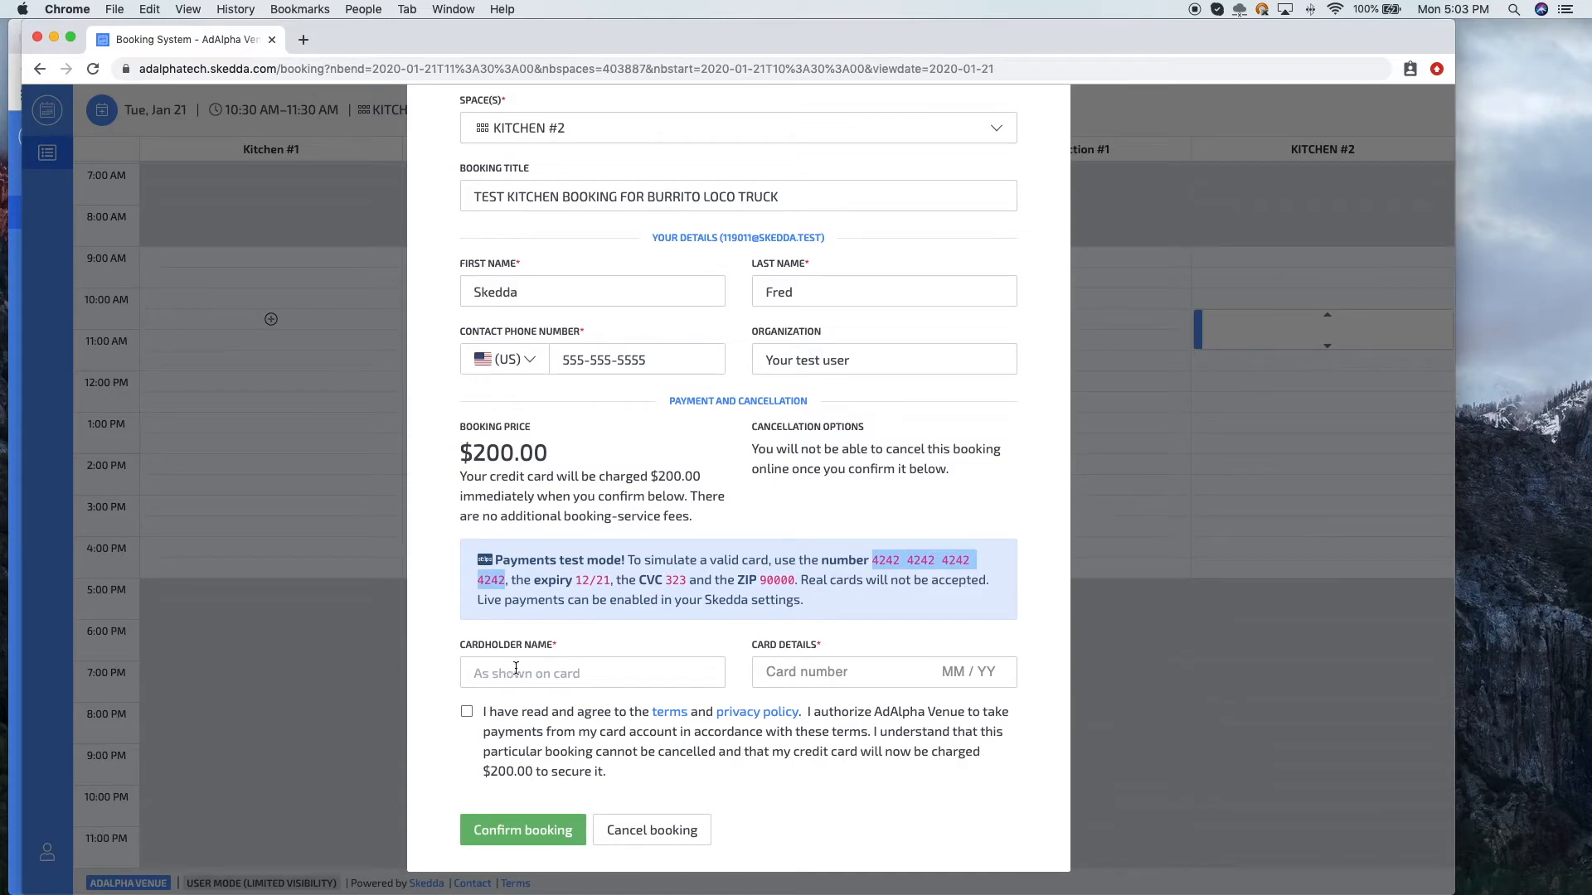
left_click(596, 673)
type("T")
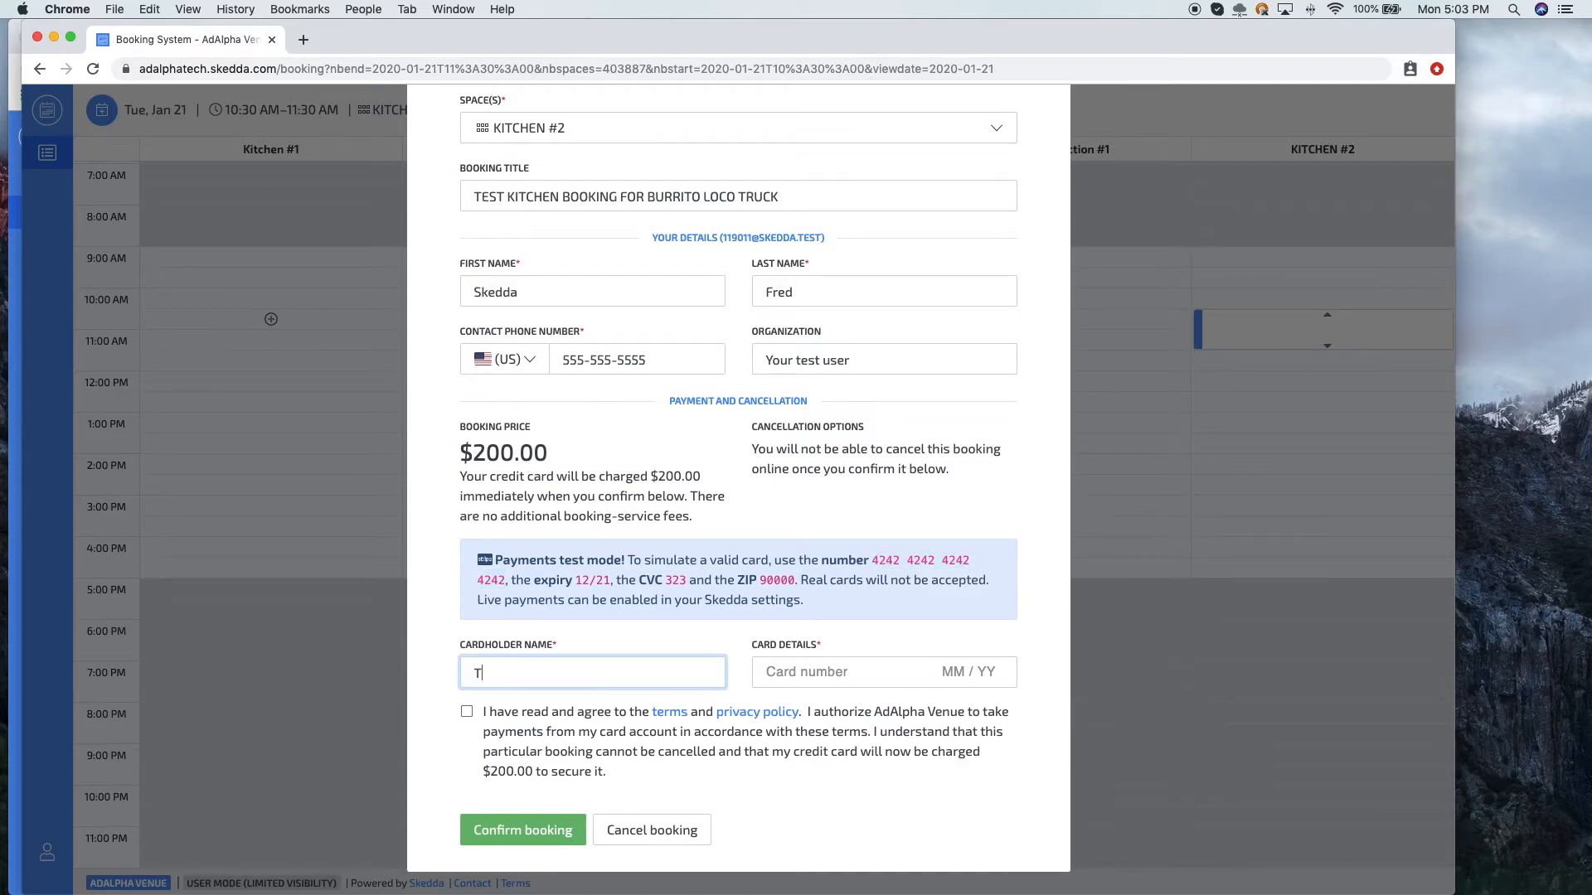
type("EST TEST")
- Copy the sample card number from the payments test notice into the card details and enter the test expiry, security code and ZIP
left_click_drag(872, 560, 506, 582)
key("super+c")
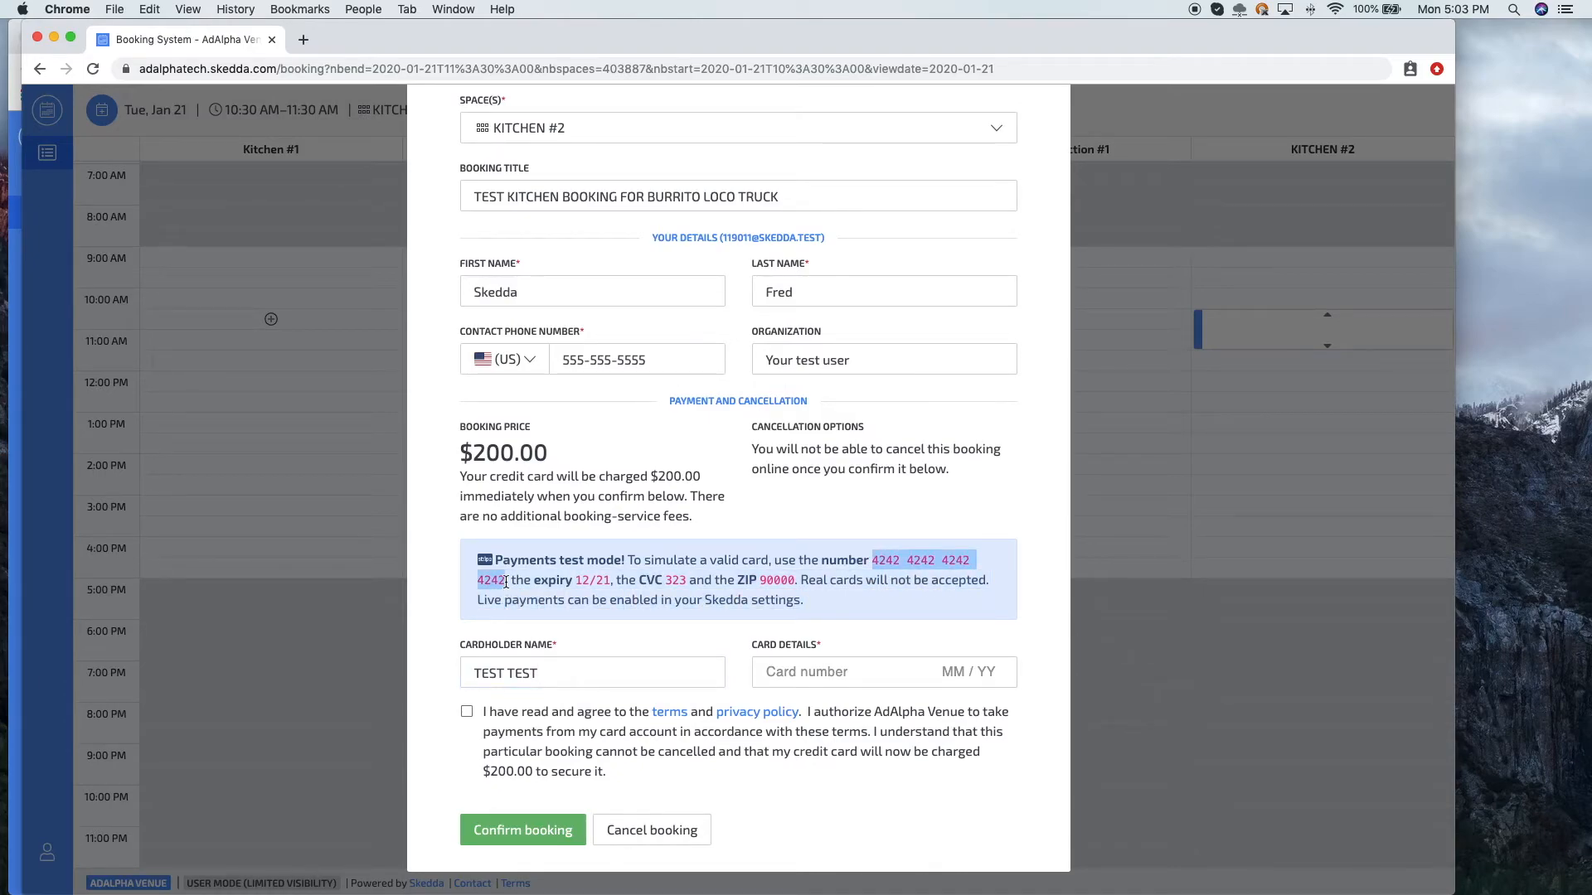
left_click(794, 677)
key("super+v")
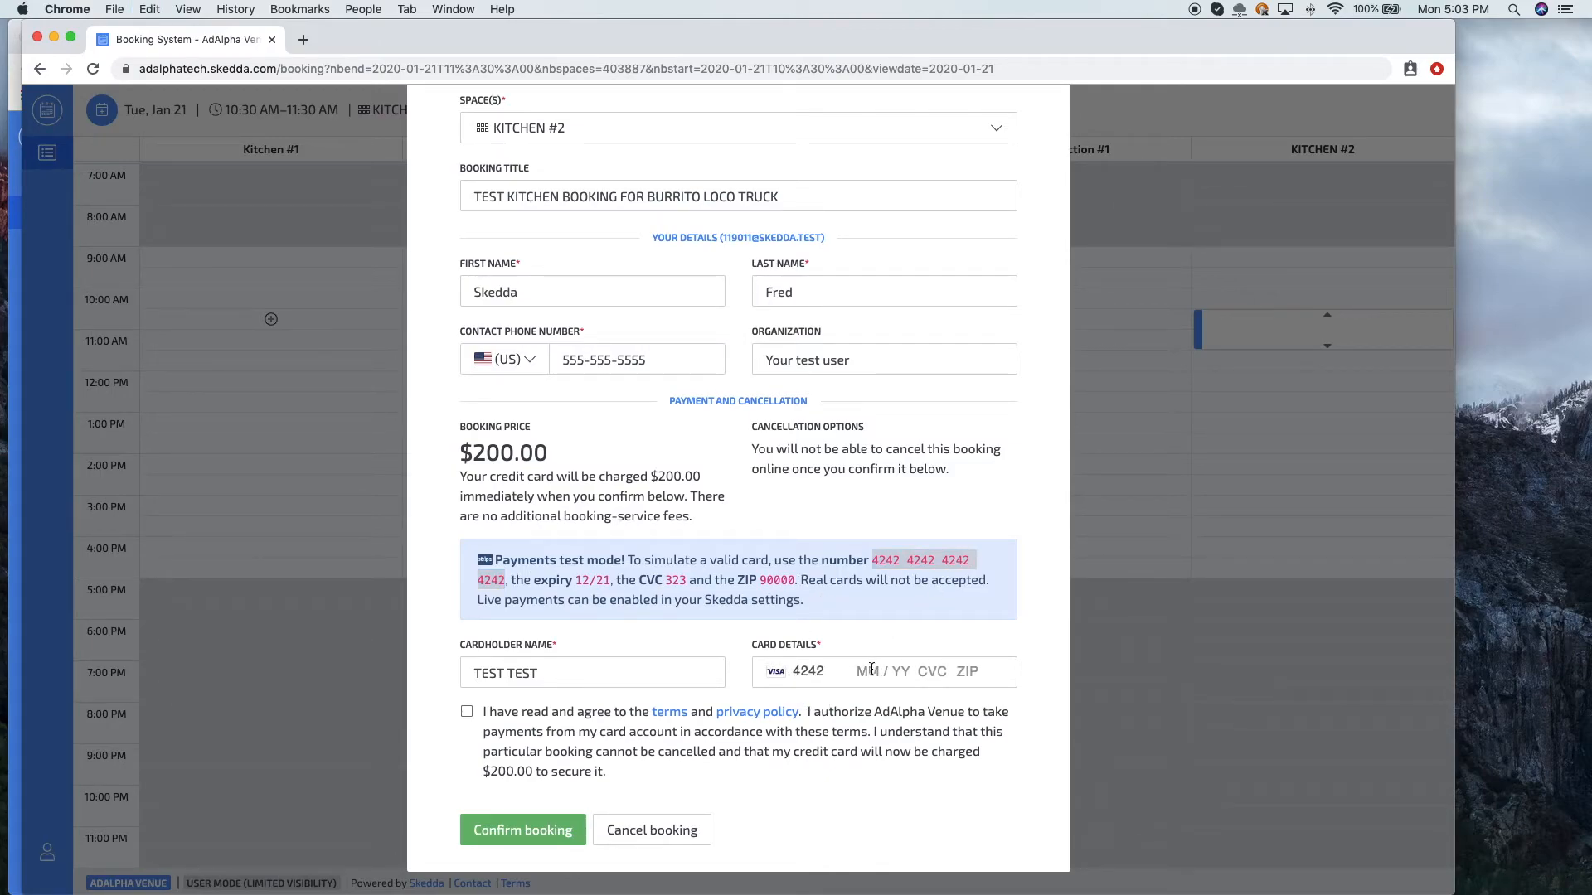
type("12 / 21 323 90000")
- Accept the payment terms and try to confirm the booking, reviewing the form's errors before closing it without booking
left_click(467, 712)
left_click(521, 839)
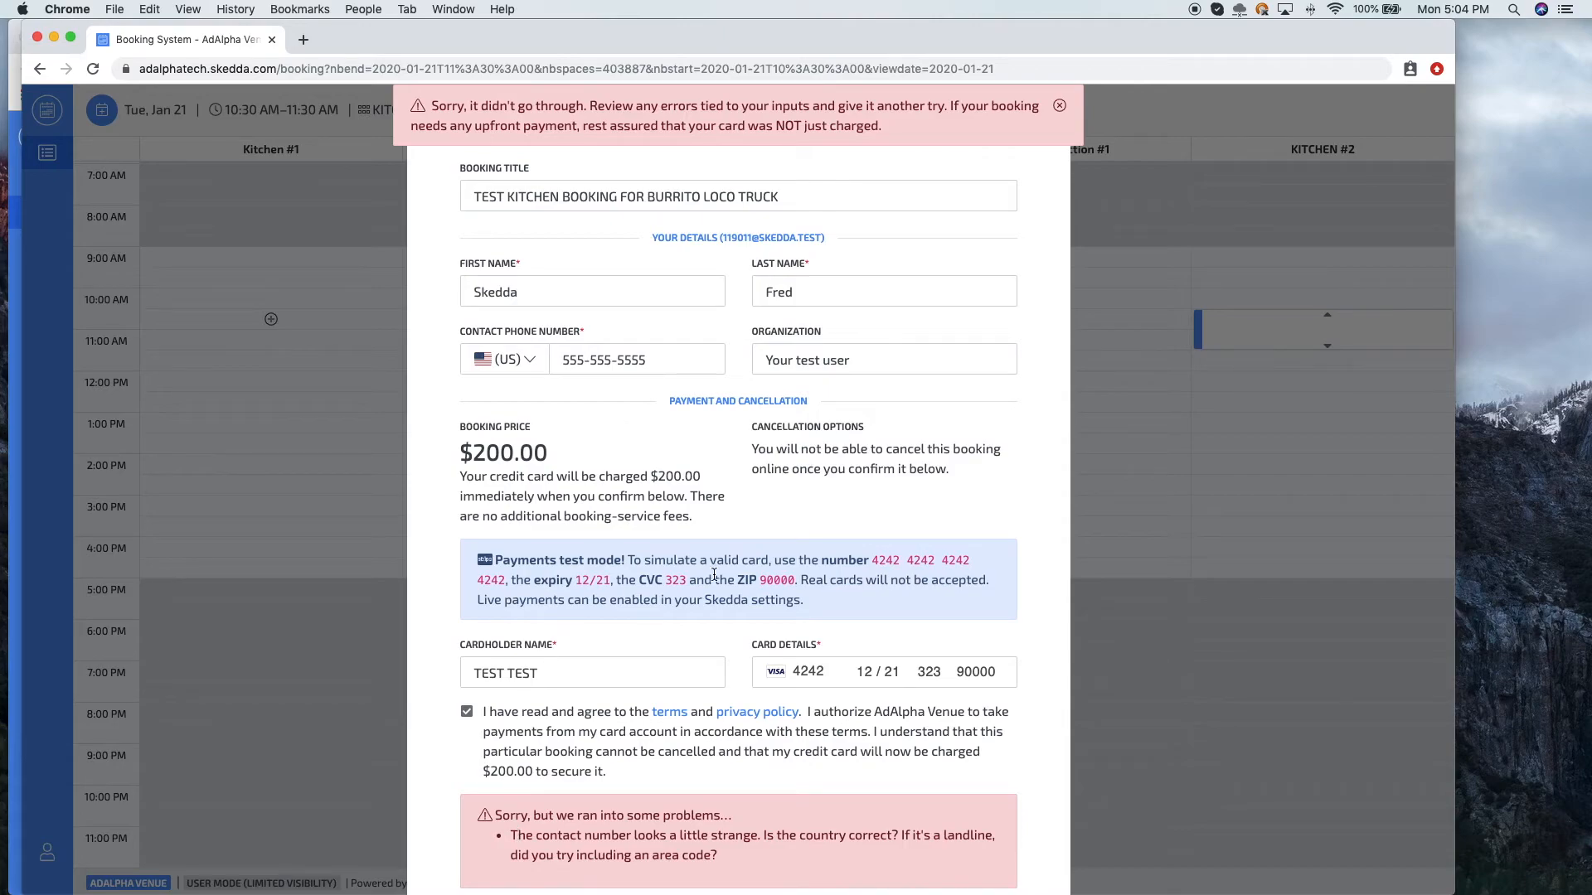
scroll(737, 581, "down", 3)
scroll(736, 579, "up", 5)
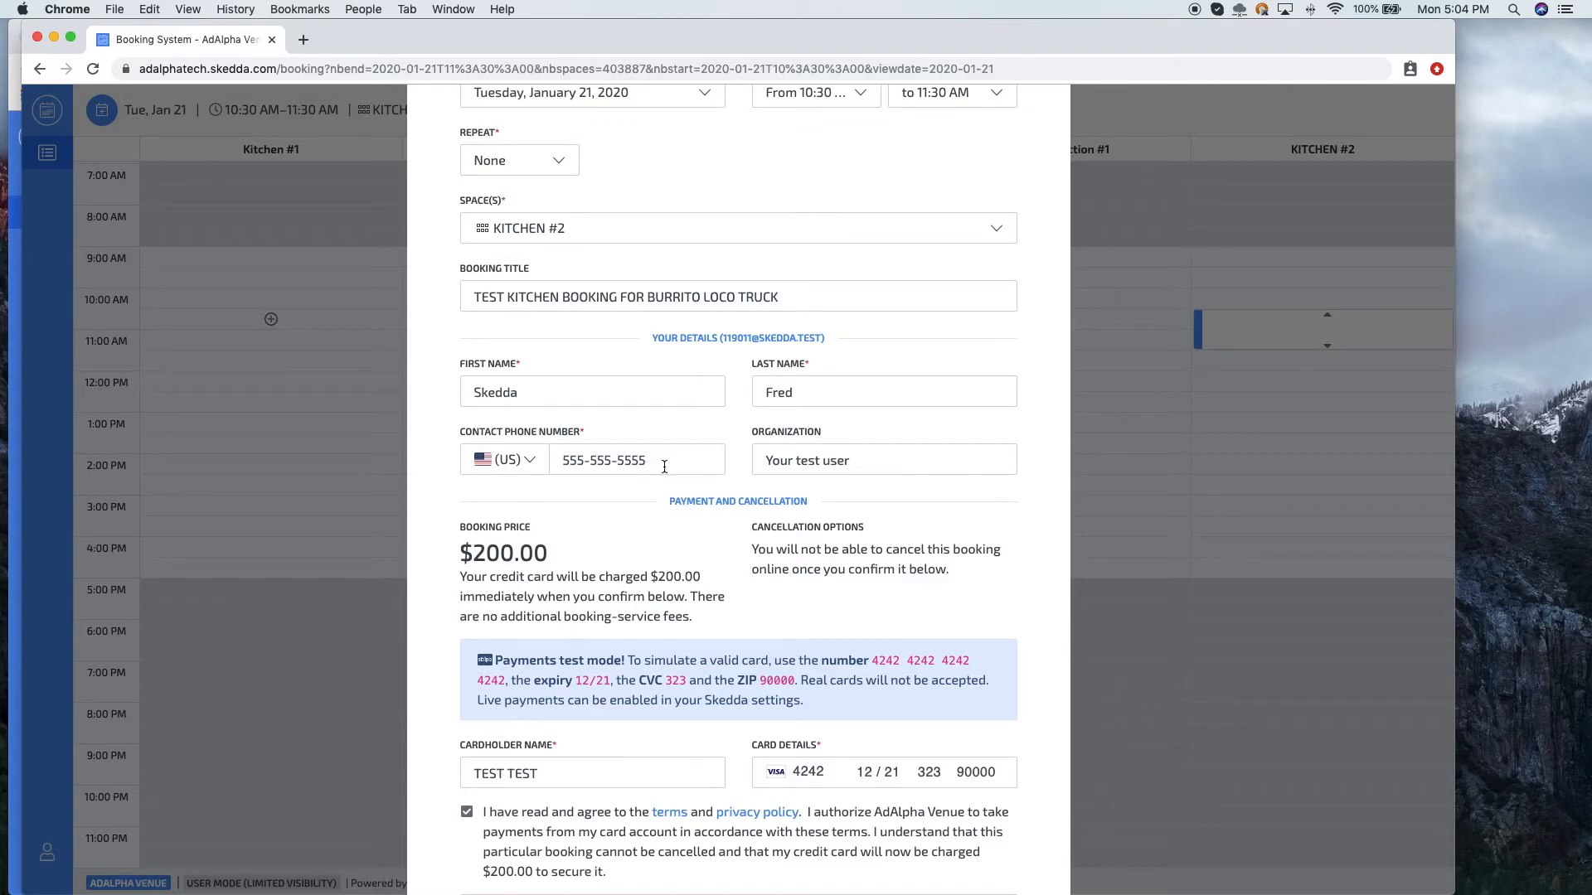
scroll(663, 699, "down", 3)
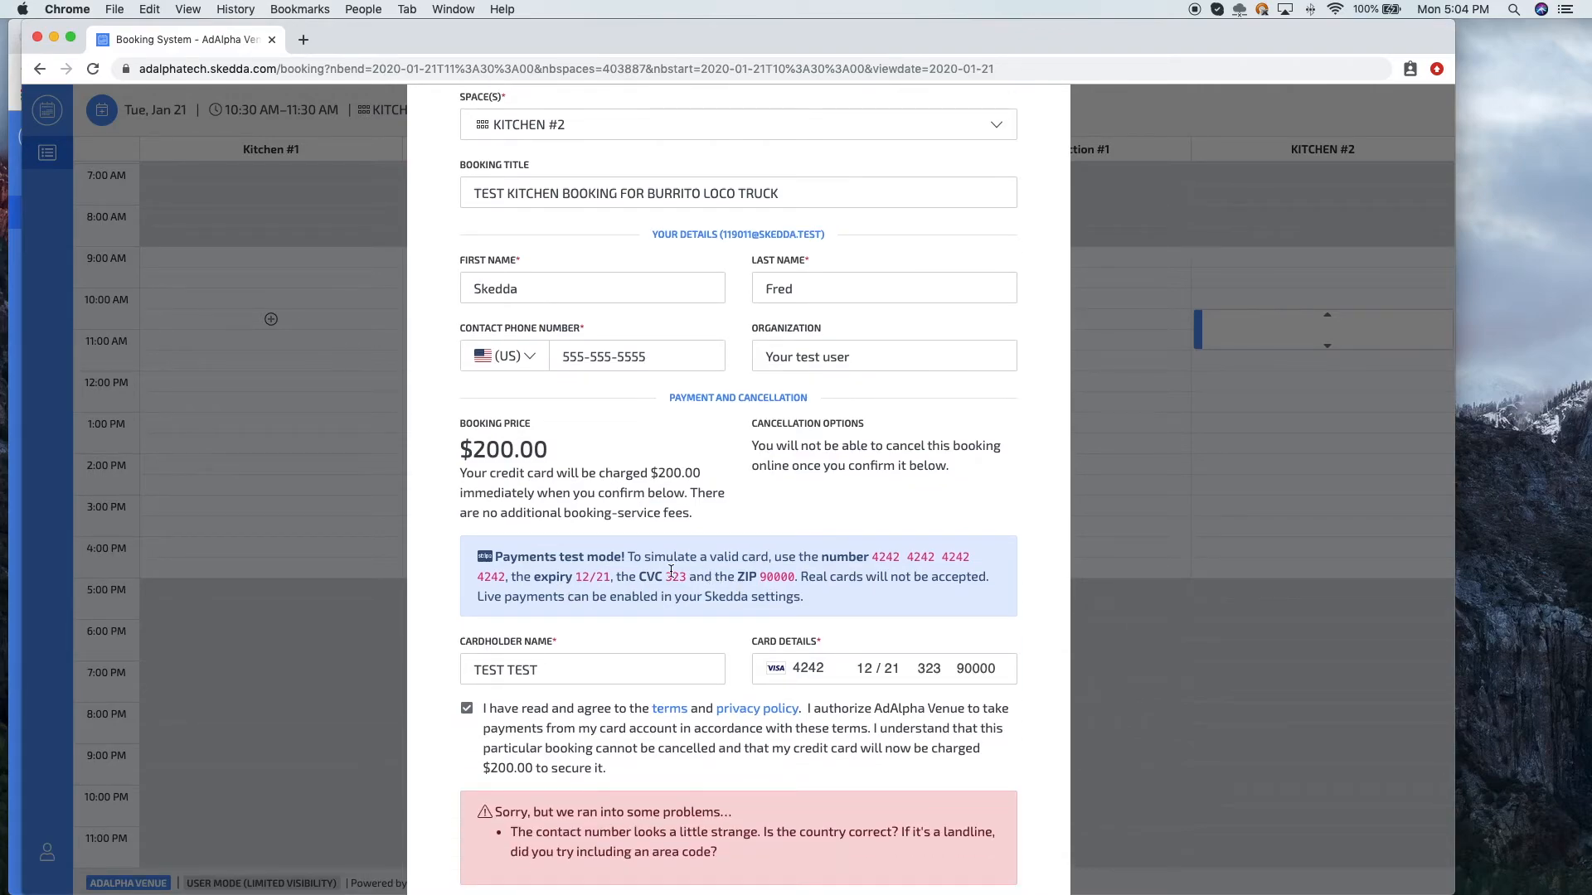
scroll(670, 570, "up", 5)
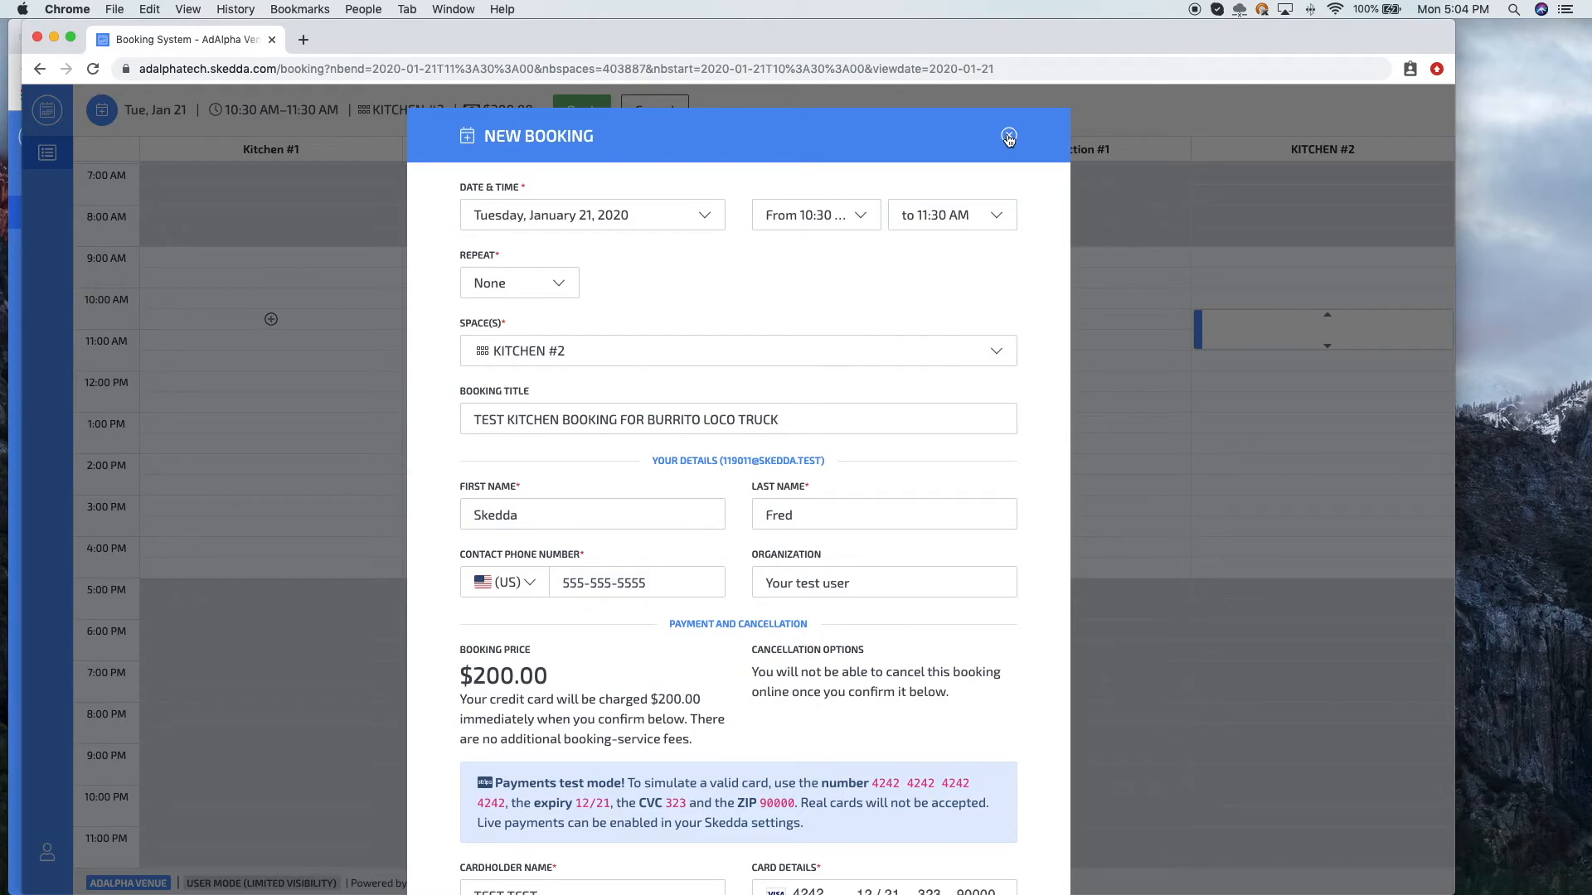
left_click(1008, 138)
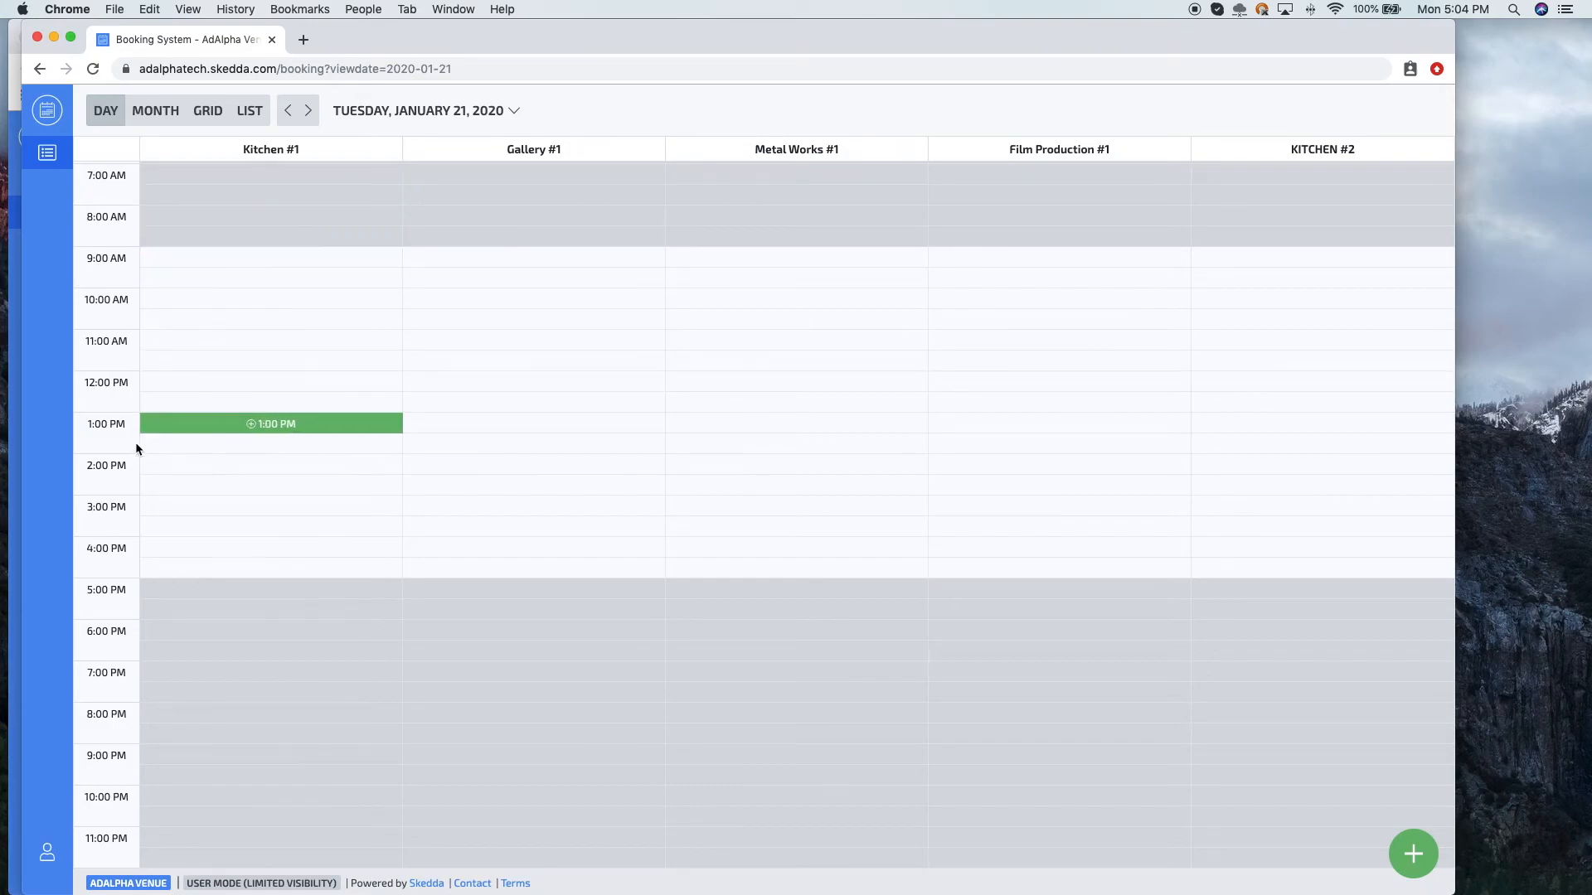
- Return to the owner-side window and show the booking calendar for Tuesday, January 21, 2020
left_click(15, 448)
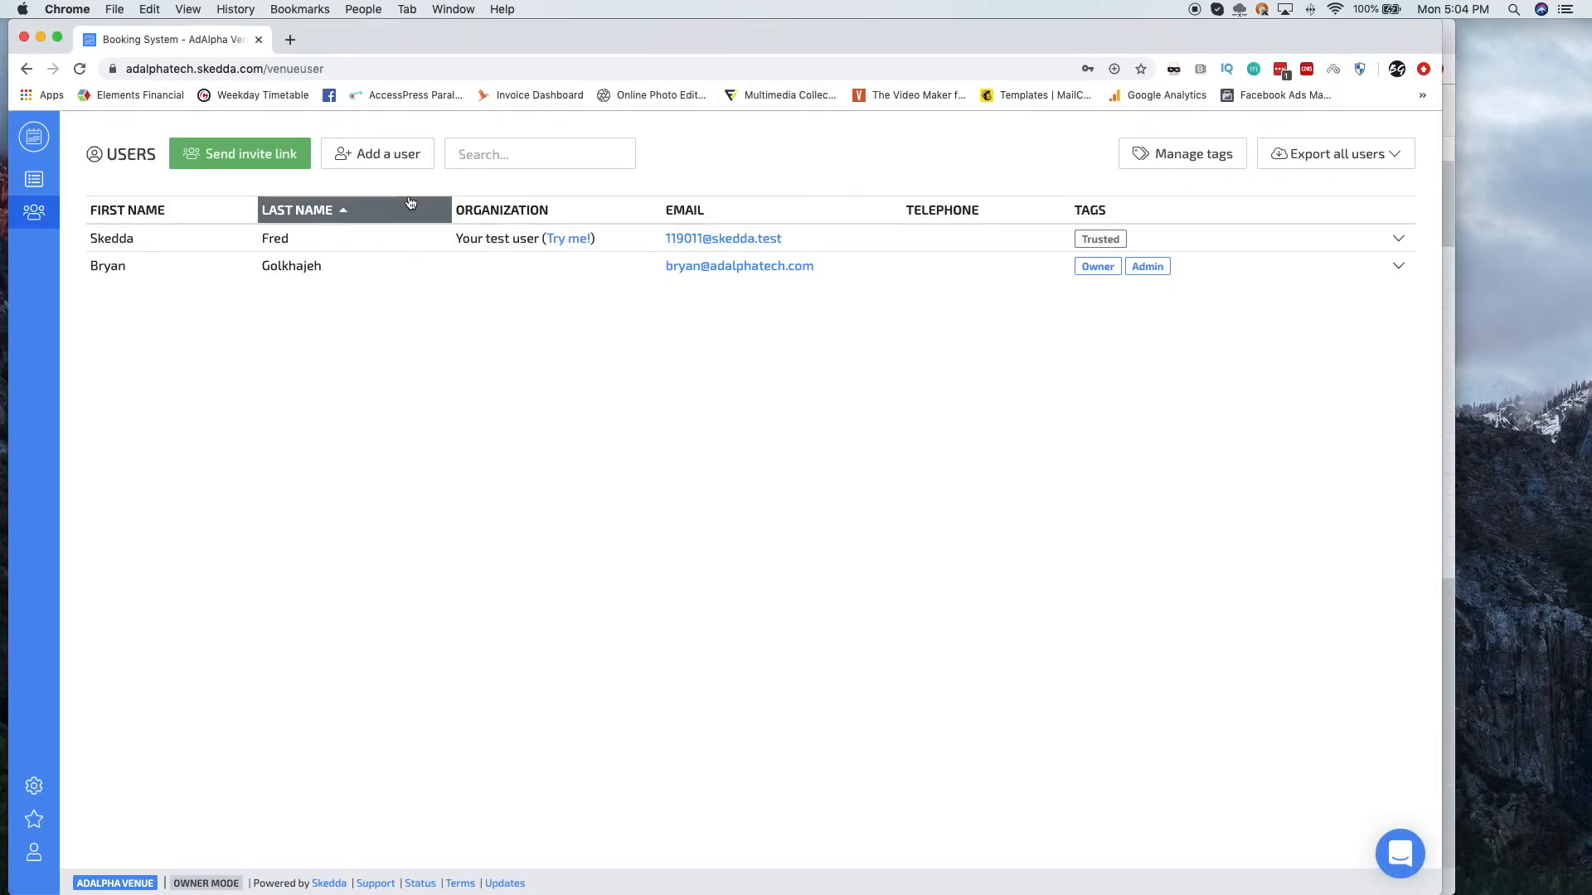
left_click(35, 171)
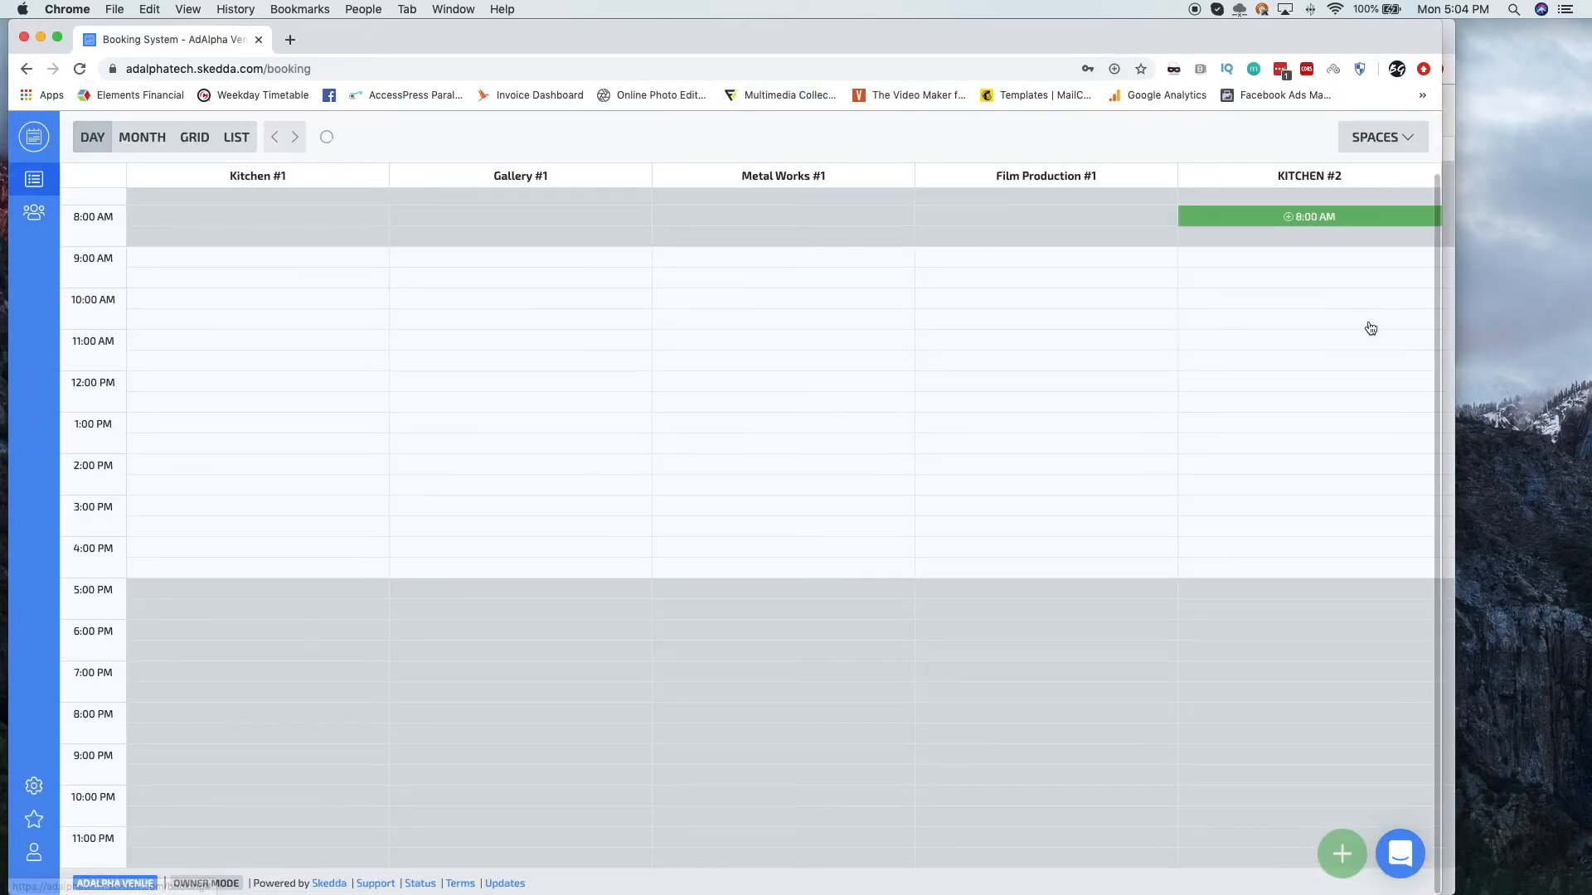
left_click(297, 138)
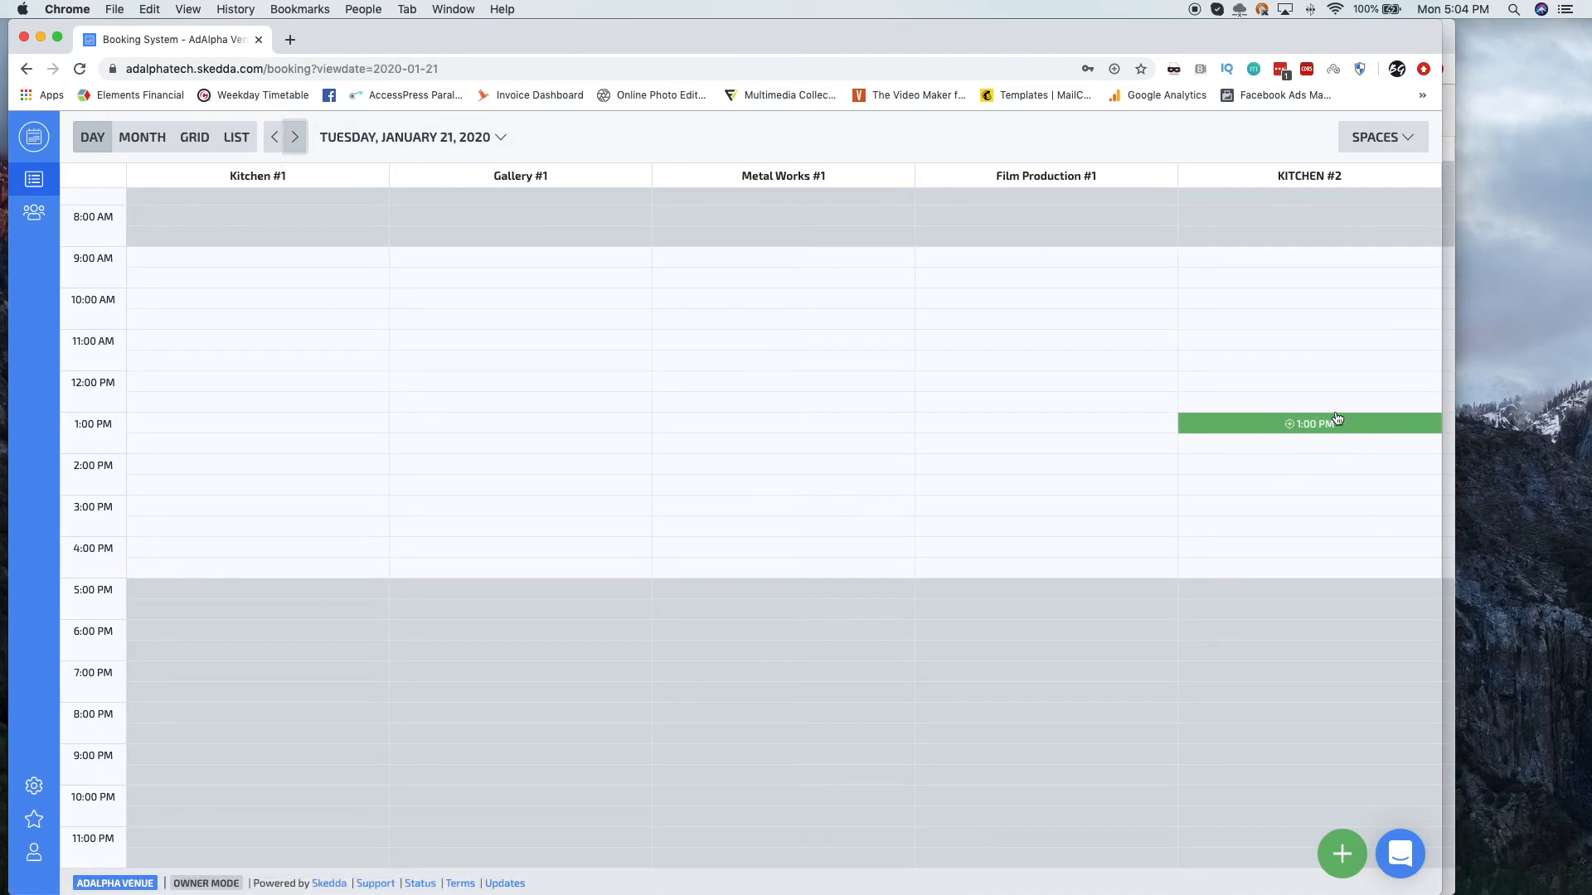